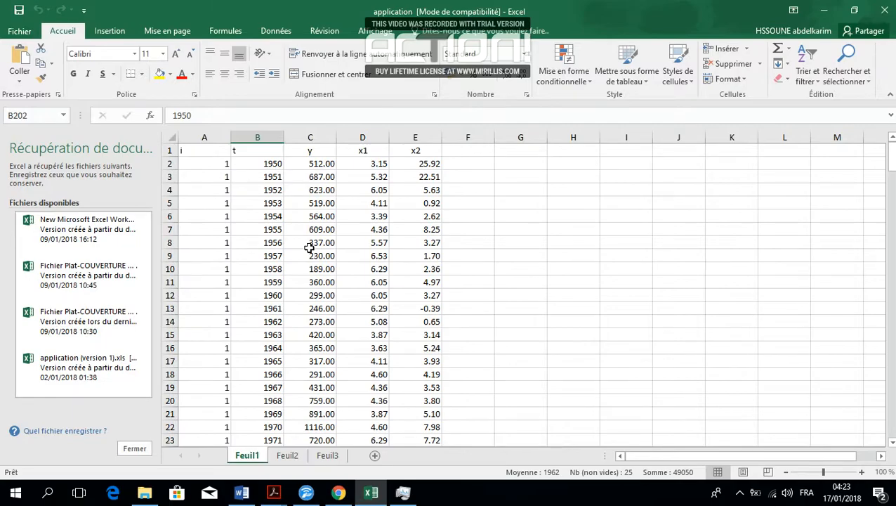
{"action": "left_click", "coordinate": [309, 204]}
{"action": "left_click", "coordinate": [351, 226]}
{"action": "left_click_drag", "start_coordinate": [316, 177], "coordinate": [349, 240]}
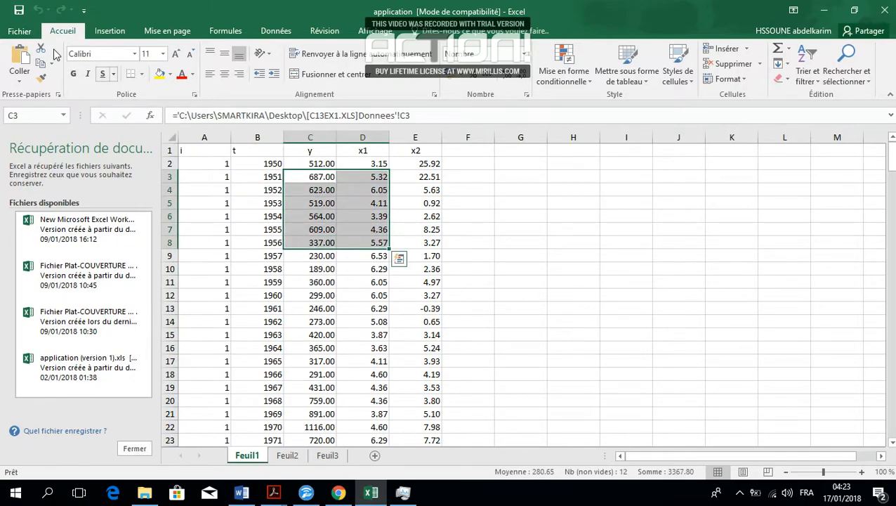
Check the decimal separator in Excel's advanced options, leaving system separators disabled, and confirm the options.
{"action": "left_click", "coordinate": [22, 32]}
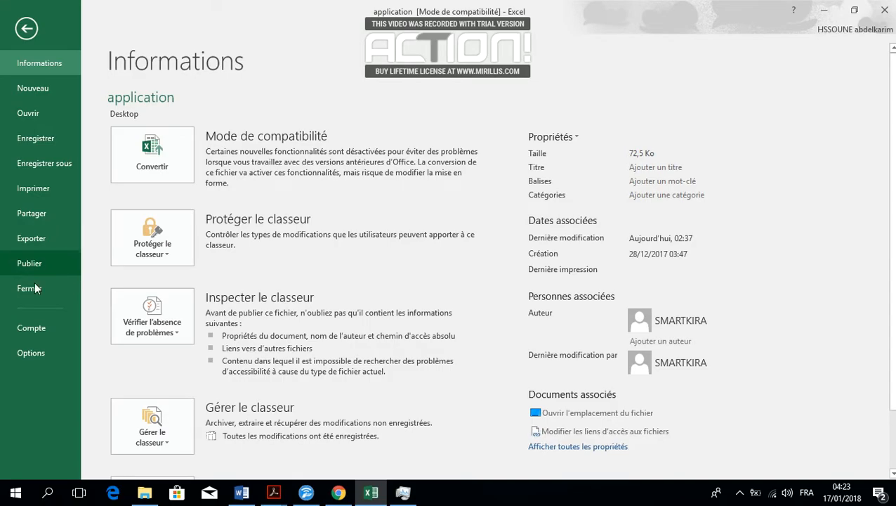
{"action": "left_click", "coordinate": [35, 351]}
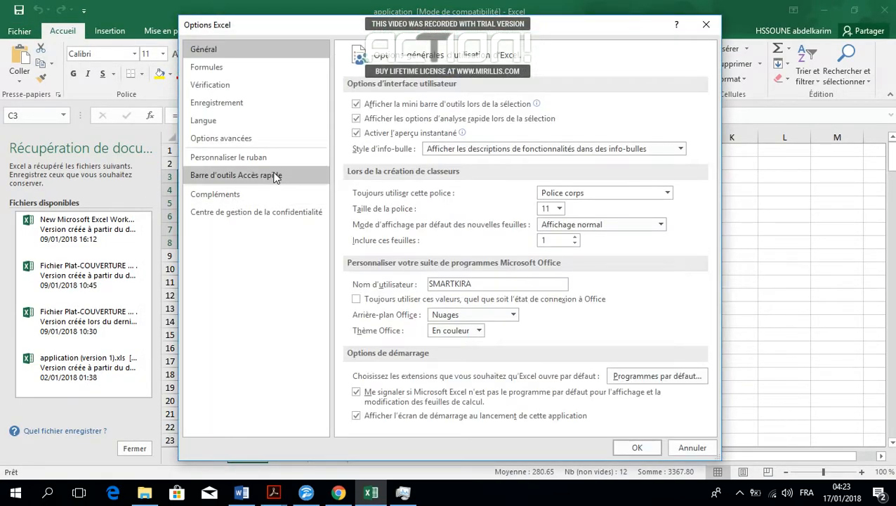
{"action": "left_click", "coordinate": [246, 141]}
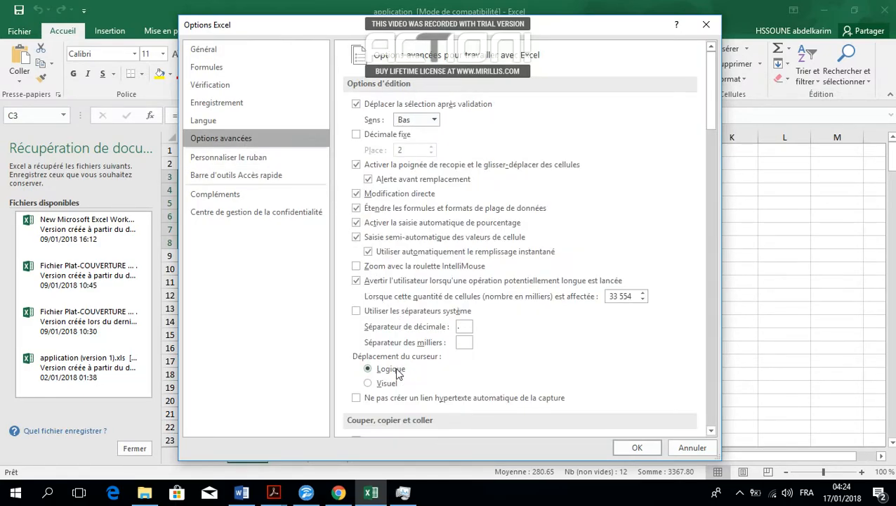
{"action": "scroll", "coordinate": [383, 351], "scroll_direction": "down", "scroll_amount": 3}
{"action": "scroll", "coordinate": [383, 349], "scroll_direction": "down", "scroll_amount": 1}
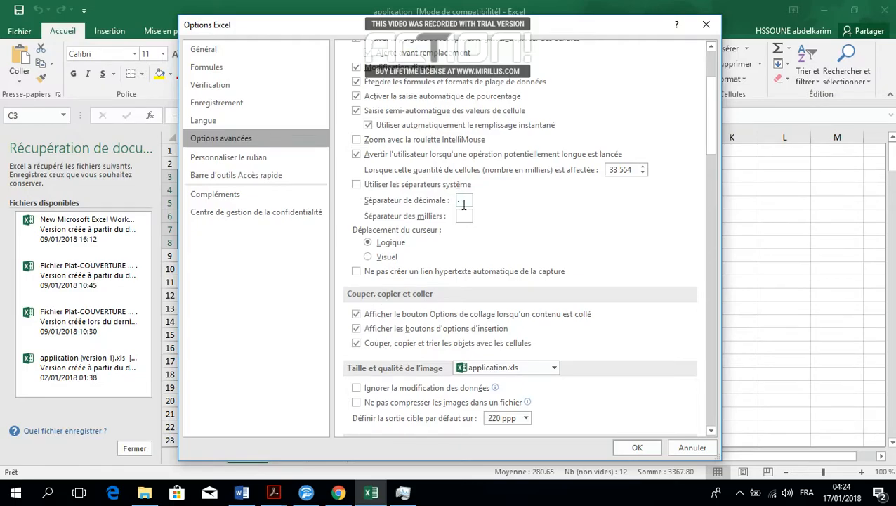
{"action": "left_click", "coordinate": [460, 203]}
{"action": "left_click", "coordinate": [356, 185]}
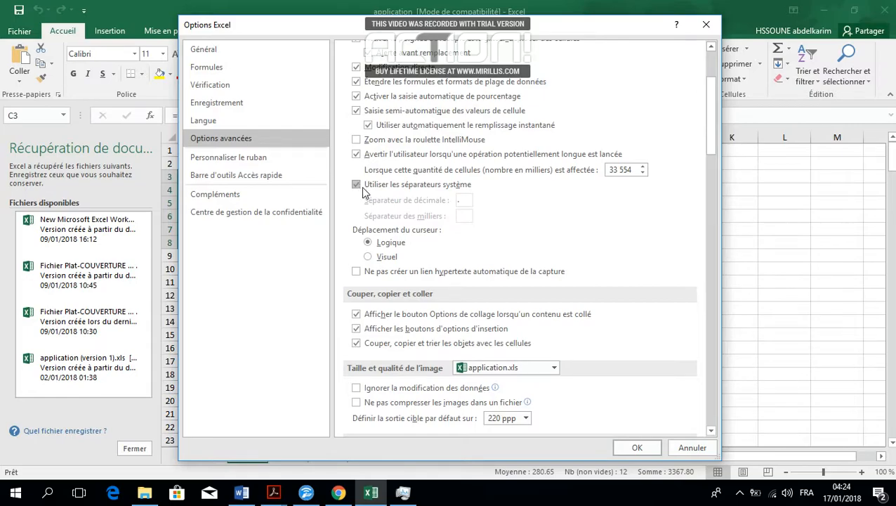
{"action": "left_click", "coordinate": [356, 184]}
{"action": "left_click", "coordinate": [465, 202]}
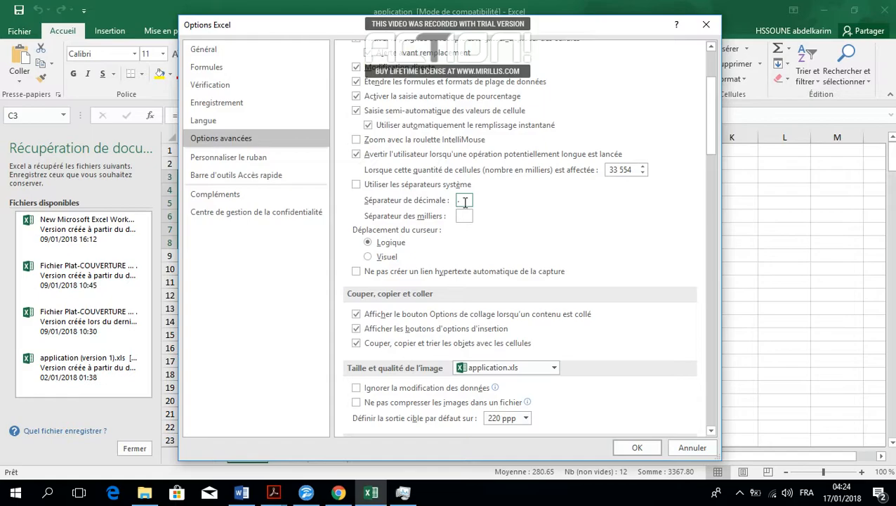
{"action": "left_click", "coordinate": [636, 446]}
Examine how the panel data is laid out in columns i, t, y, x1 and x2 of Feuil1.
{"action": "left_click", "coordinate": [333, 294]}
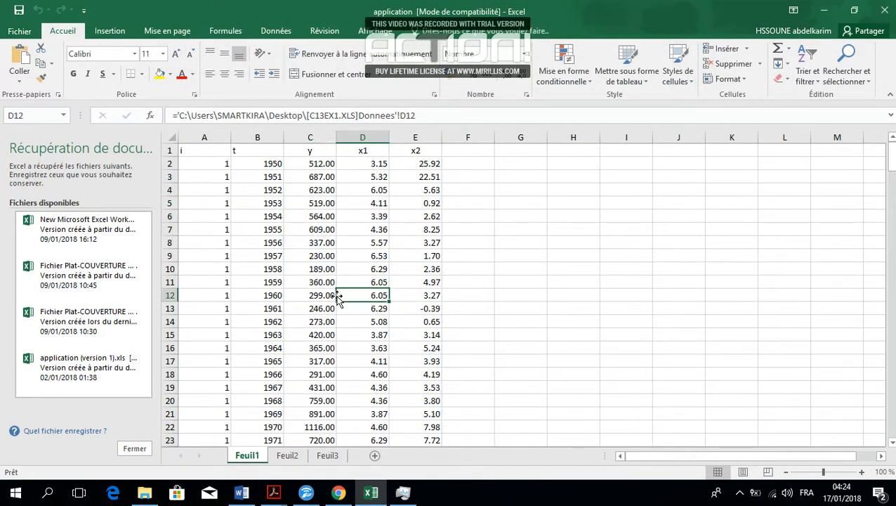
{"action": "left_click", "coordinate": [228, 187]}
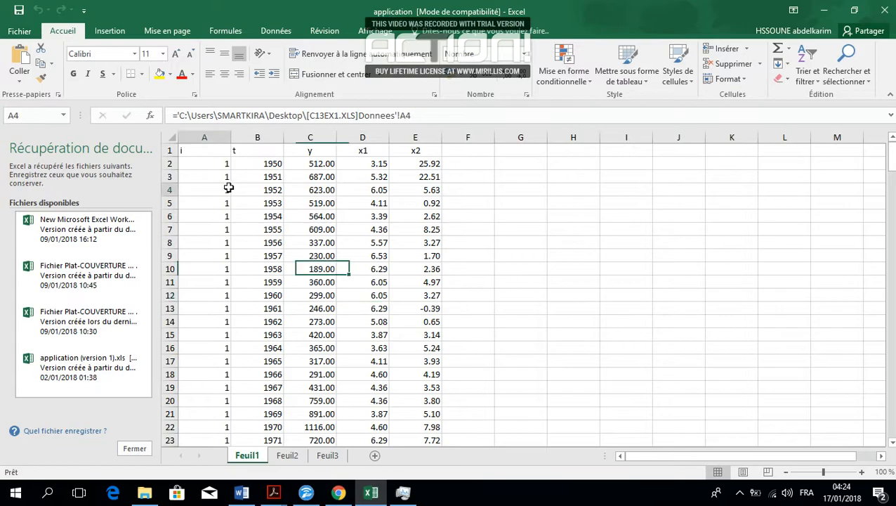
{"action": "left_click", "coordinate": [207, 150]}
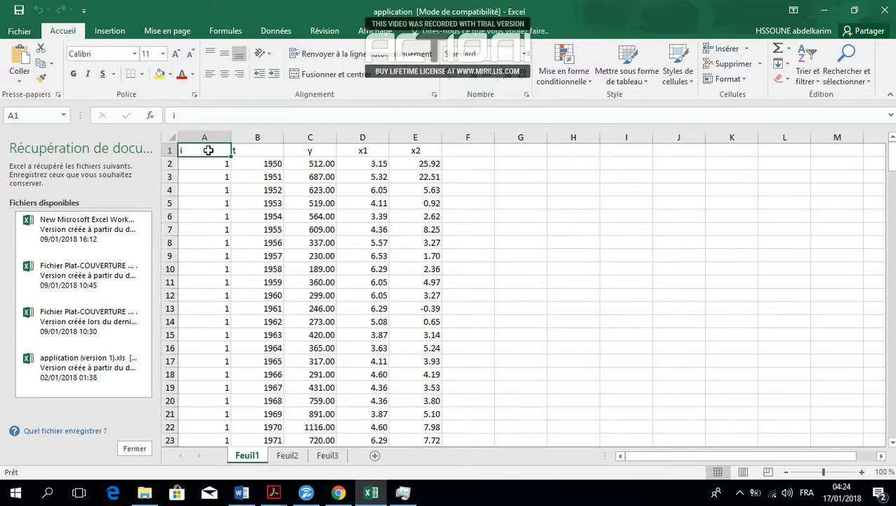
{"action": "left_click", "coordinate": [362, 230]}
{"action": "left_click", "coordinate": [264, 138]}
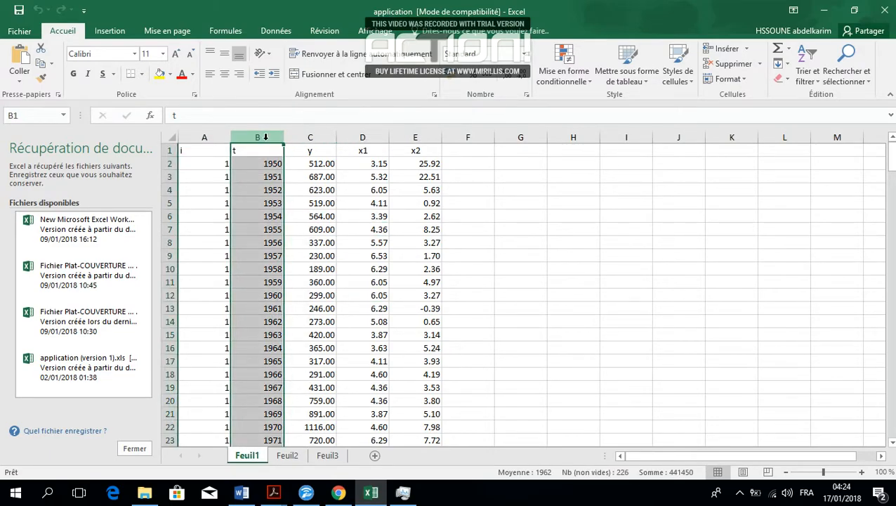
{"action": "left_click", "coordinate": [260, 173]}
{"action": "left_click_drag", "start_coordinate": [210, 137], "coordinate": [266, 200]}
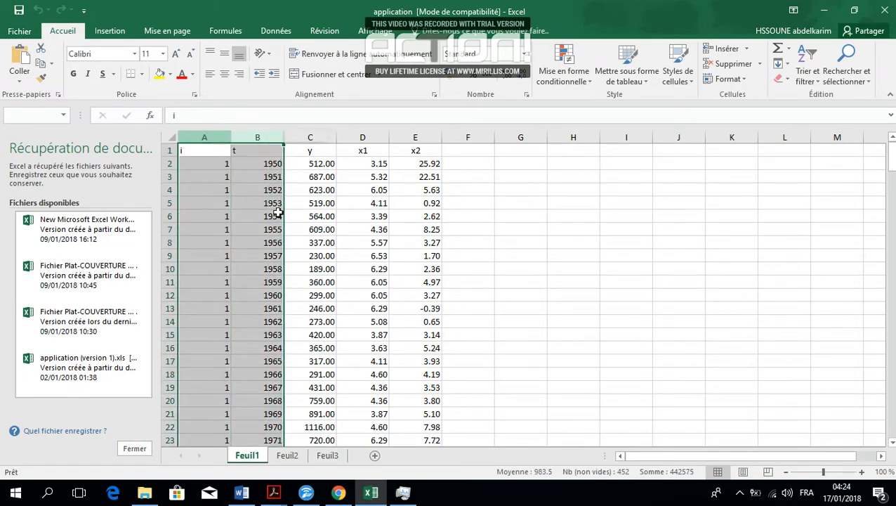
{"action": "left_click", "coordinate": [261, 199]}
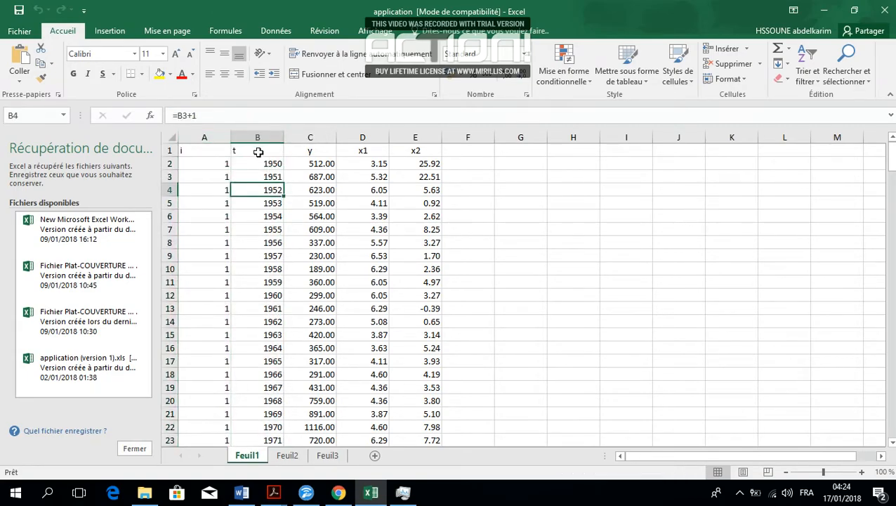
{"action": "left_click_drag", "start_coordinate": [208, 134], "coordinate": [417, 160]}
{"action": "left_click", "coordinate": [292, 176]}
{"action": "left_click", "coordinate": [257, 138]}
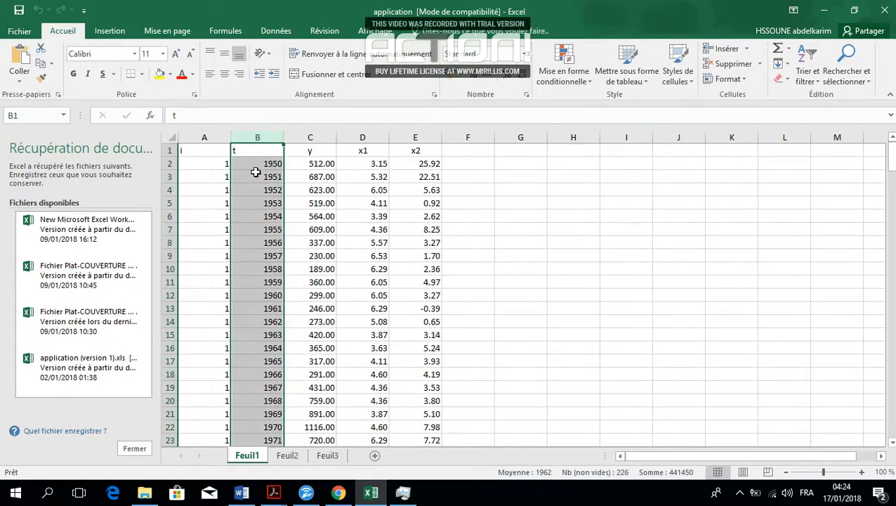
{"action": "scroll", "coordinate": [255, 195], "scroll_direction": "down", "scroll_amount": 2}
{"action": "scroll", "coordinate": [256, 196], "scroll_direction": "up", "scroll_amount": 2}
{"action": "left_click", "coordinate": [201, 162]}
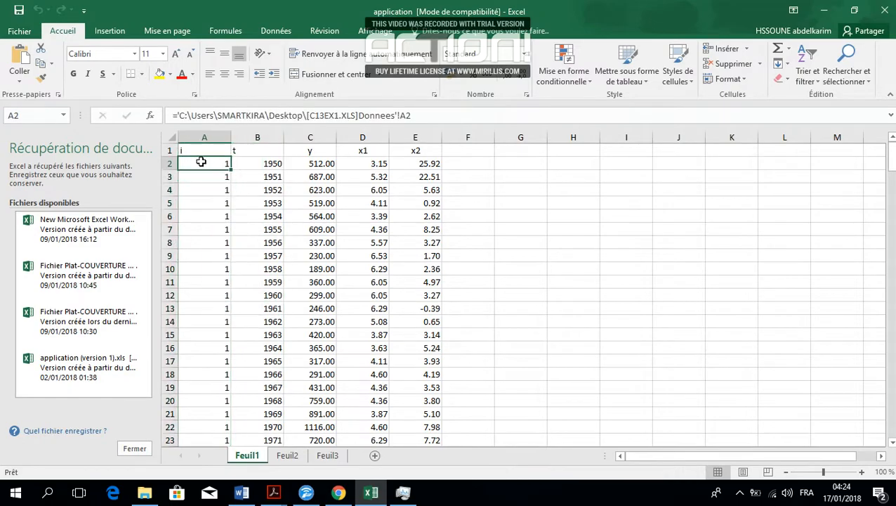
{"action": "left_click", "coordinate": [376, 202]}
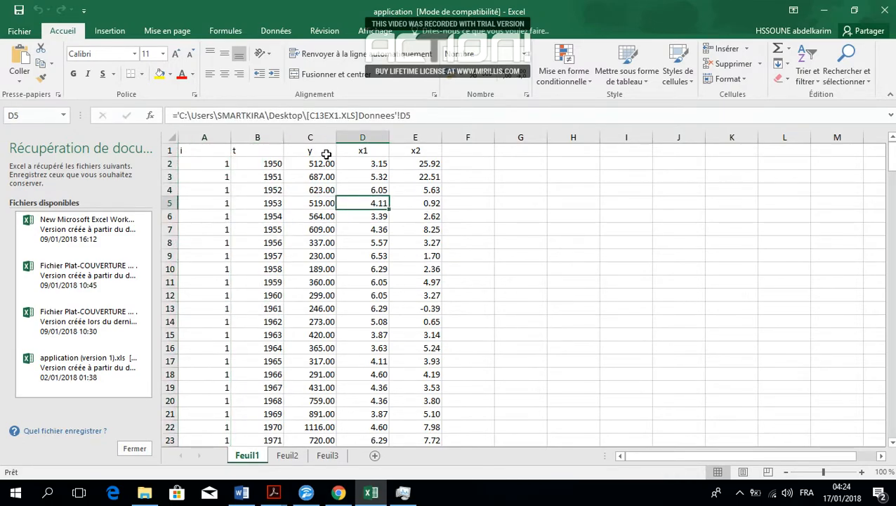
{"action": "scroll", "coordinate": [410, 240], "scroll_direction": "down", "scroll_amount": 6}
{"action": "scroll", "coordinate": [413, 242], "scroll_direction": "up", "scroll_amount": 6}
Try to save the workbook, dismiss the compatibility checker, and shrink and minimize the workbook window to reach the desktop.
{"action": "left_click", "coordinate": [18, 10]}
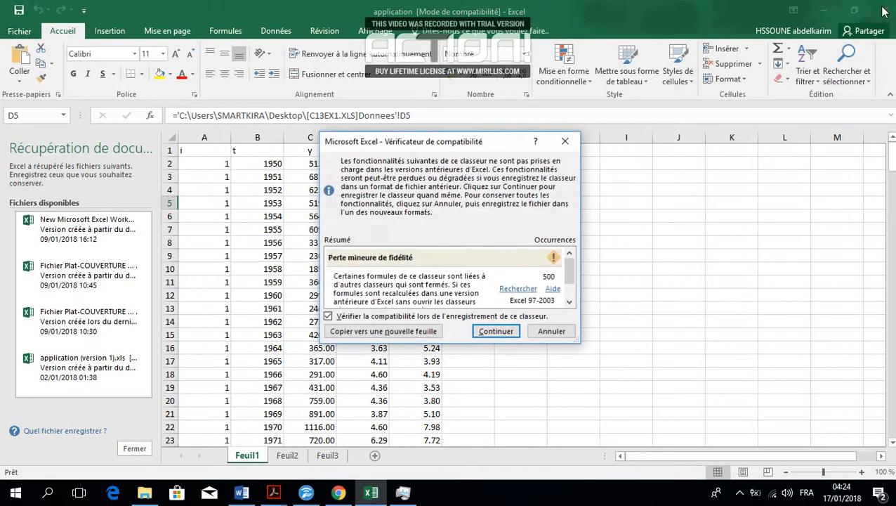
{"action": "left_click", "coordinate": [565, 141]}
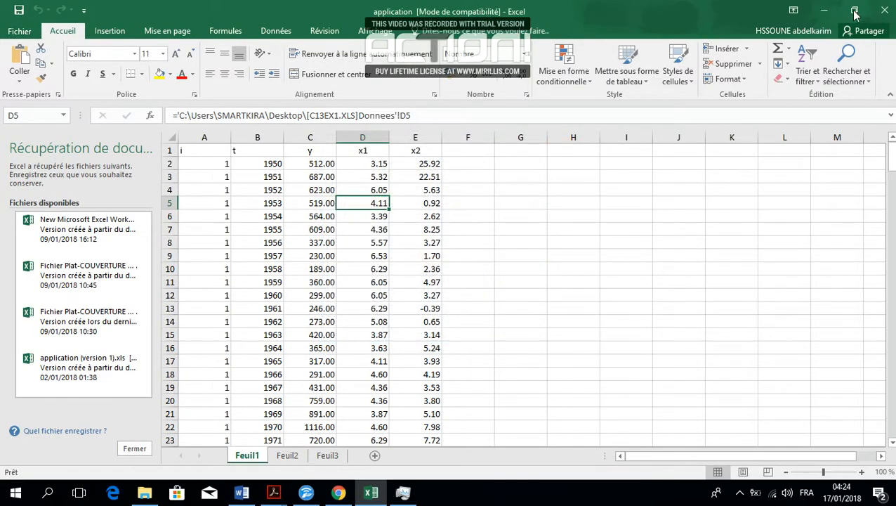
{"action": "double_click", "coordinate": [589, 16]}
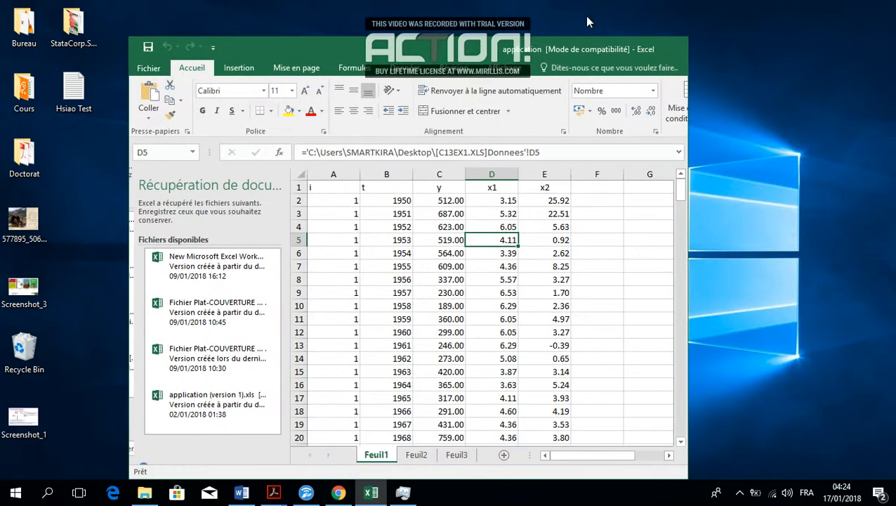
{"action": "left_click", "coordinate": [621, 45]}
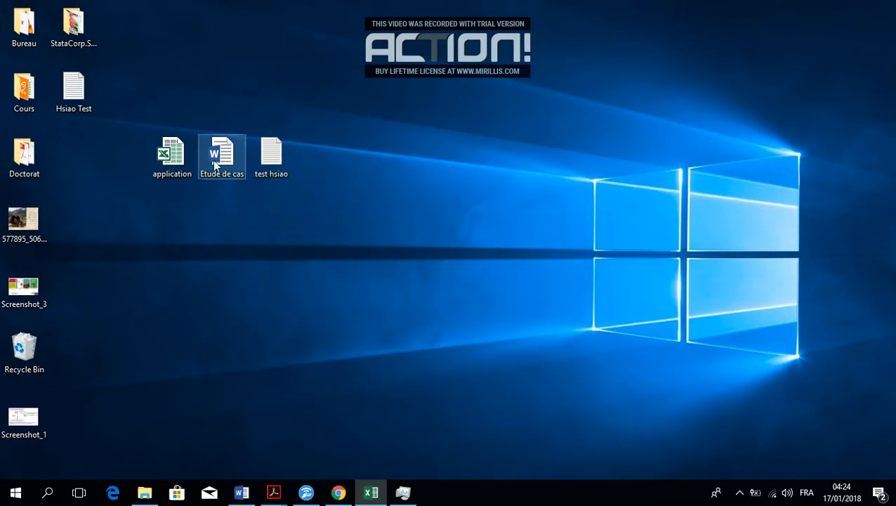
Move the StataCorp folder to a free desktop area and open its "StataCorp Stata 14.2 (Revision 19 Dec 2016)" subfolder.
{"action": "left_click_drag", "start_coordinate": [91, 38], "coordinate": [360, 164]}
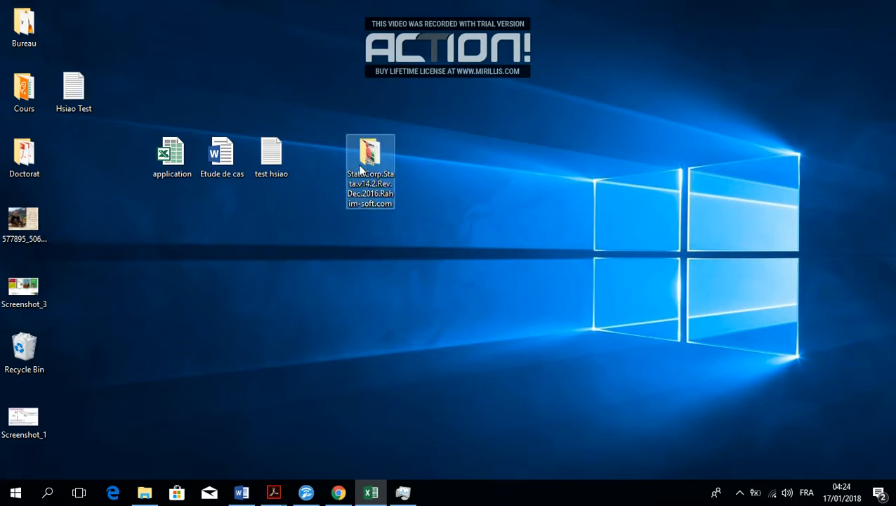
{"action": "double_click", "coordinate": [363, 170]}
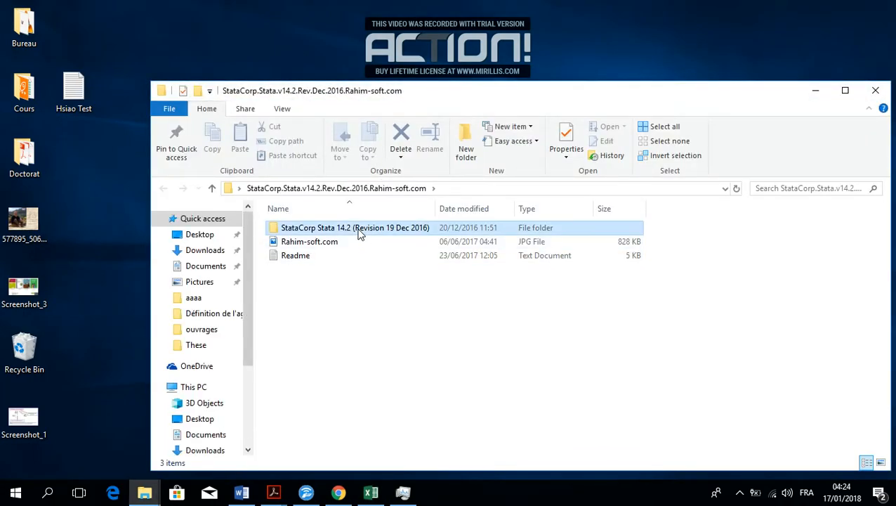
{"action": "left_click", "coordinate": [358, 228]}
{"action": "double_click", "coordinate": [358, 228]}
{"action": "scroll", "coordinate": [360, 250], "scroll_direction": "down", "scroll_amount": 1}
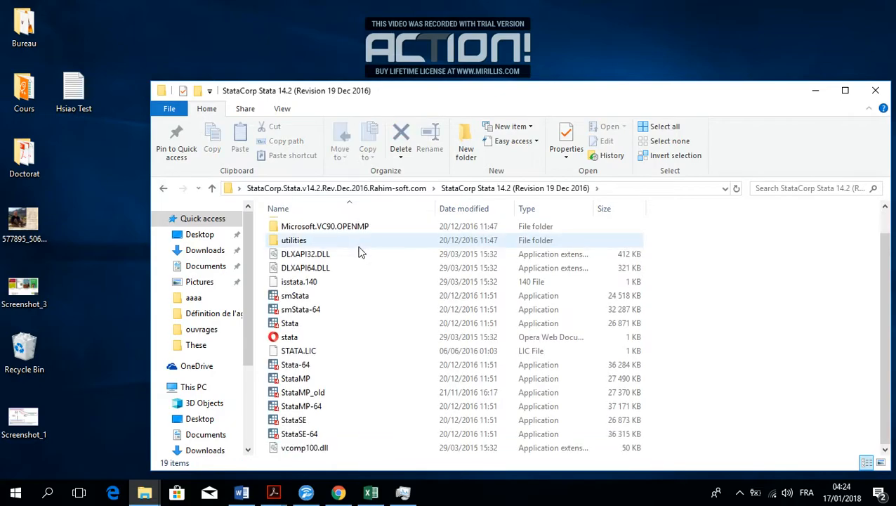
Launch the Stata-64 application from the folder and minimize the folder window.
{"action": "left_click", "coordinate": [316, 435]}
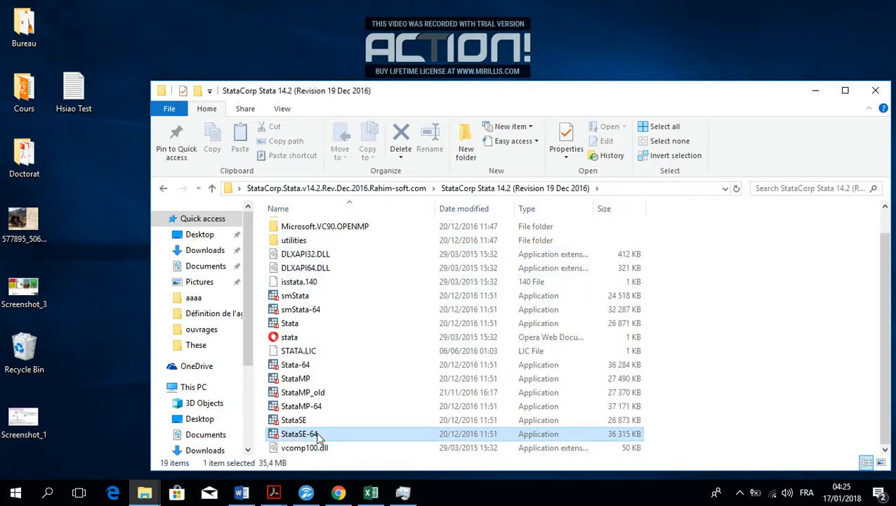
{"action": "left_click", "coordinate": [307, 367]}
{"action": "double_click", "coordinate": [307, 366]}
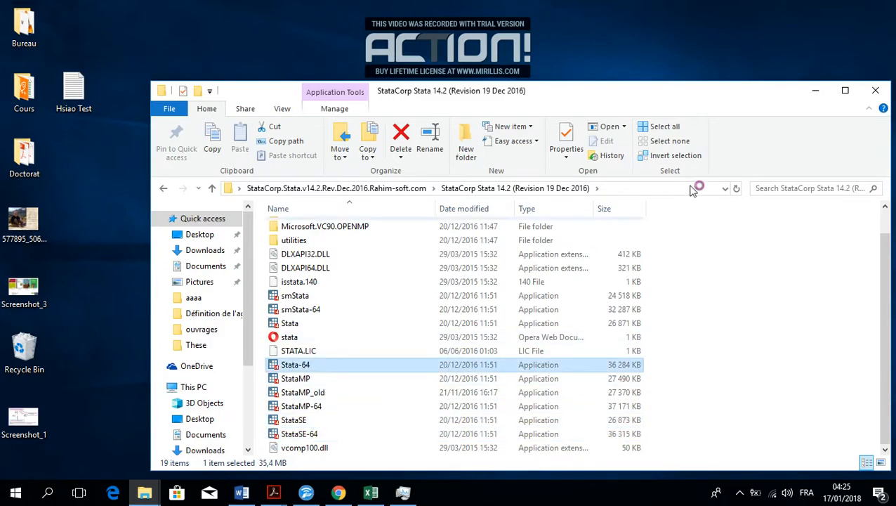
{"action": "left_click", "coordinate": [818, 94]}
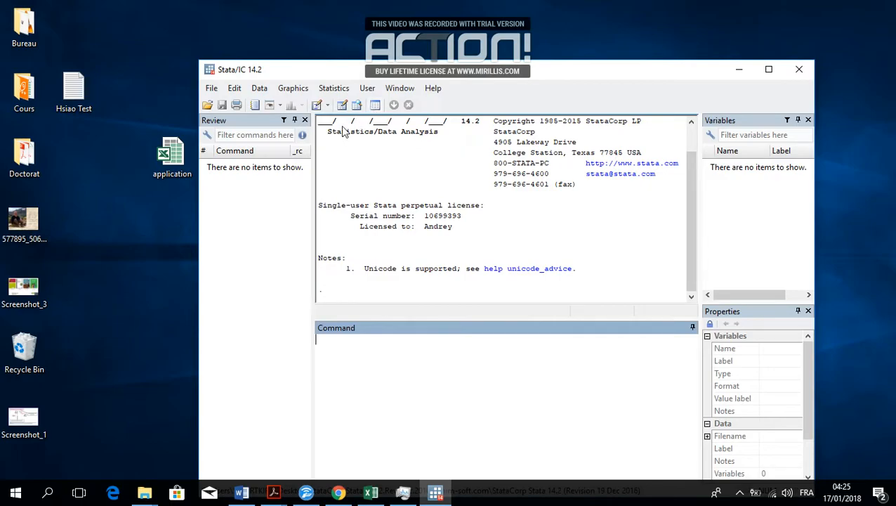
Open Stata's Data Editor in edit mode and arrange it as a smaller window clear of the desktop files.
{"action": "left_click_drag", "start_coordinate": [376, 70], "coordinate": [519, 83]}
{"action": "left_click", "coordinate": [483, 118]}
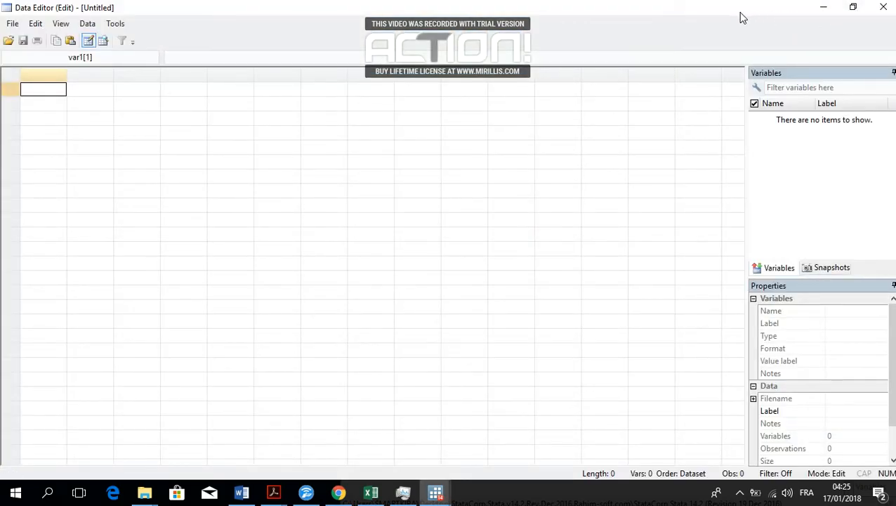
{"action": "double_click", "coordinate": [740, 12]}
{"action": "left_click_drag", "start_coordinate": [475, 66], "coordinate": [651, 105]}
Switch to the application workbook without reopening it and copy the entire data table on Feuil1.
{"action": "double_click", "coordinate": [170, 156]}
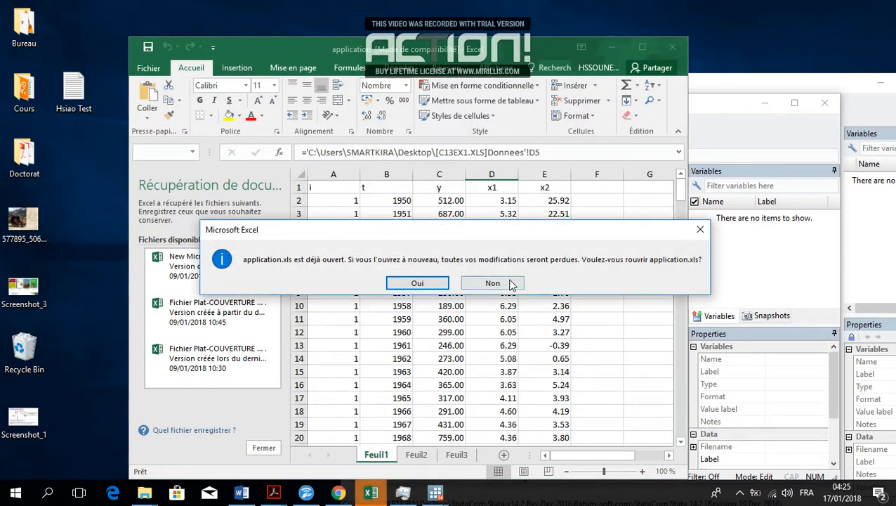
{"action": "left_click", "coordinate": [511, 284]}
{"action": "left_click", "coordinate": [462, 279]}
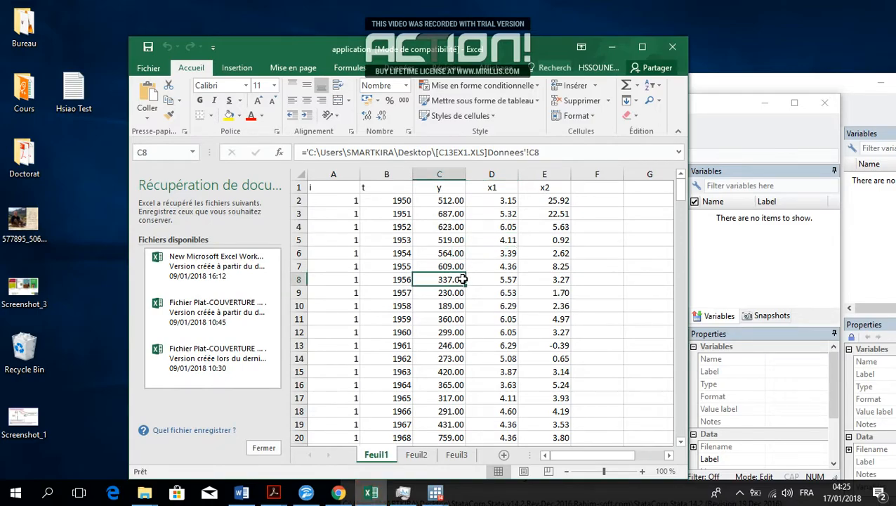
{"action": "key", "text": "ctrl+a"}
{"action": "right_click", "coordinate": [474, 277]}
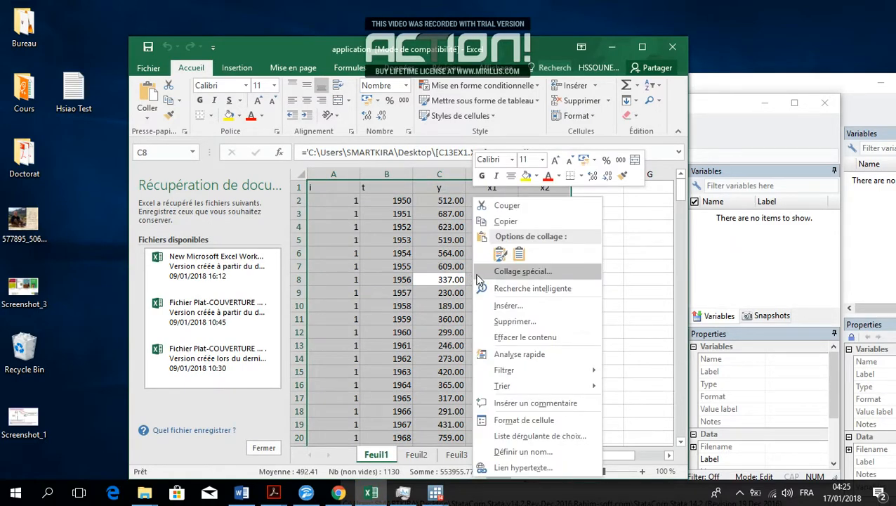
{"action": "left_click", "coordinate": [505, 221]}
Paste the copied table into the first cell of Stata's Data Editor, treating the first row as variable names.
{"action": "left_click", "coordinate": [779, 244]}
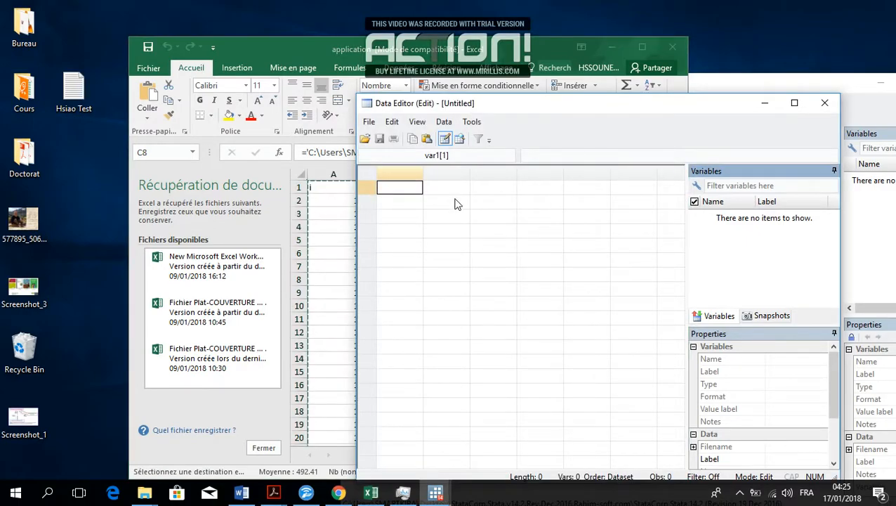
{"action": "right_click", "coordinate": [390, 186]}
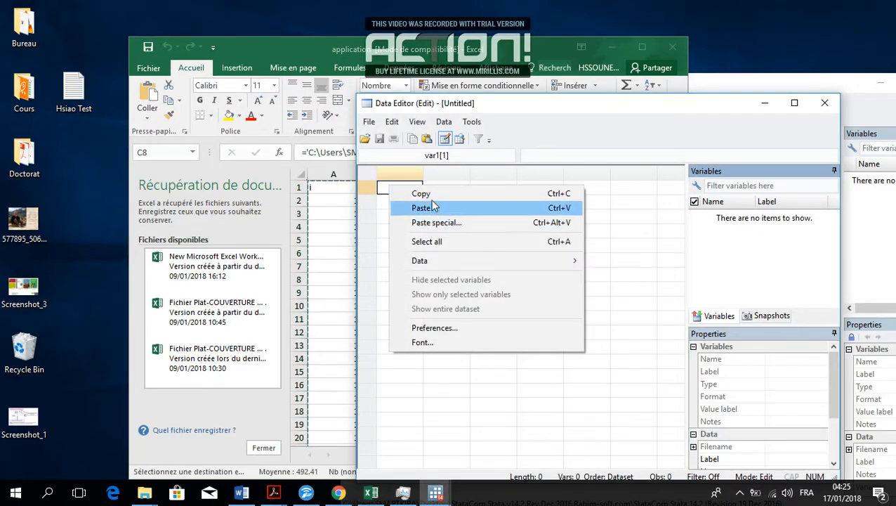
{"action": "left_click", "coordinate": [433, 207]}
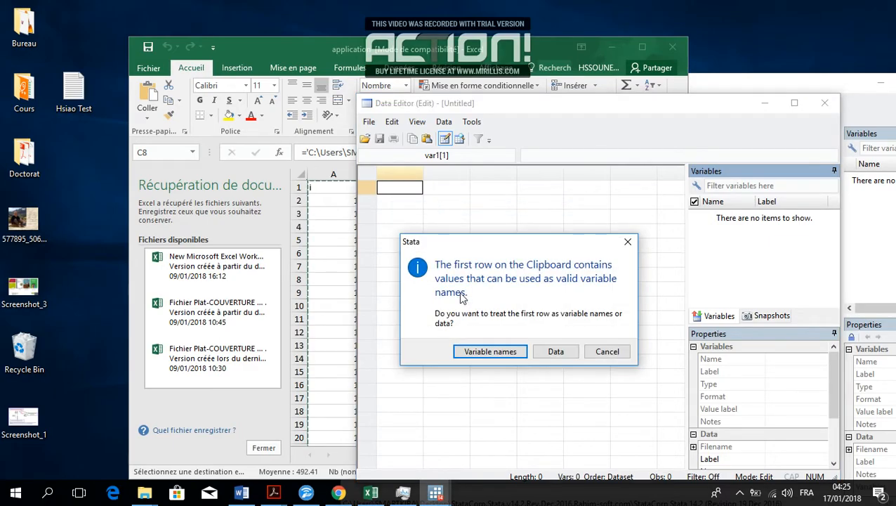
{"action": "left_click", "coordinate": [492, 352]}
{"action": "scroll", "coordinate": [518, 292], "scroll_direction": "down", "scroll_amount": 6}
{"action": "scroll", "coordinate": [518, 291], "scroll_direction": "up", "scroll_amount": 5}
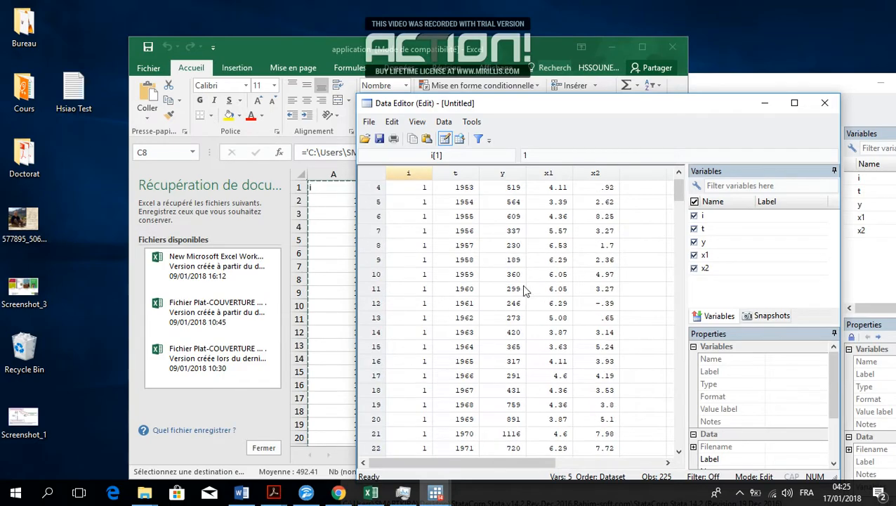
Close the Data Editor, minimize the Excel workbook, and reposition the main Stata window on the desktop.
{"action": "left_click", "coordinate": [824, 103]}
{"action": "left_click", "coordinate": [610, 48]}
{"action": "left_click_drag", "start_coordinate": [645, 77], "coordinate": [527, 42]}
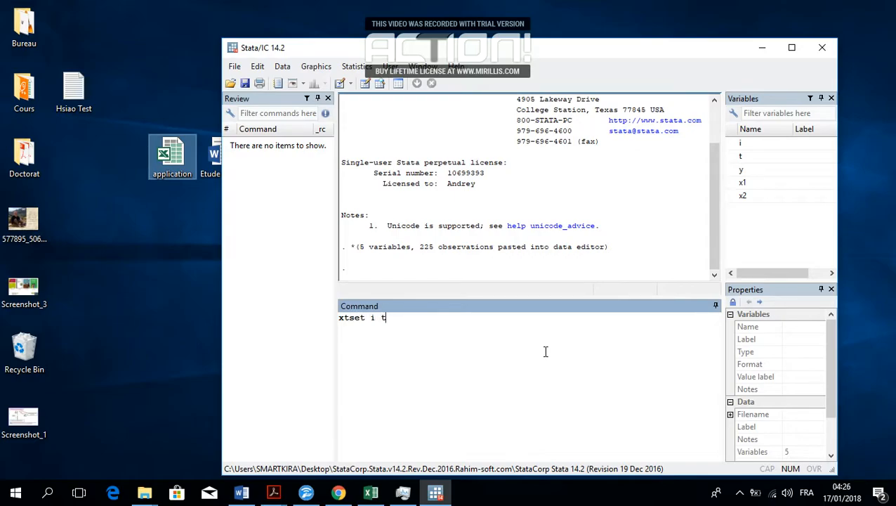
Declare the dataset as panel data with xtset, using i as the panel variable and t as the time variable.
{"action": "key", "text": "Return"}
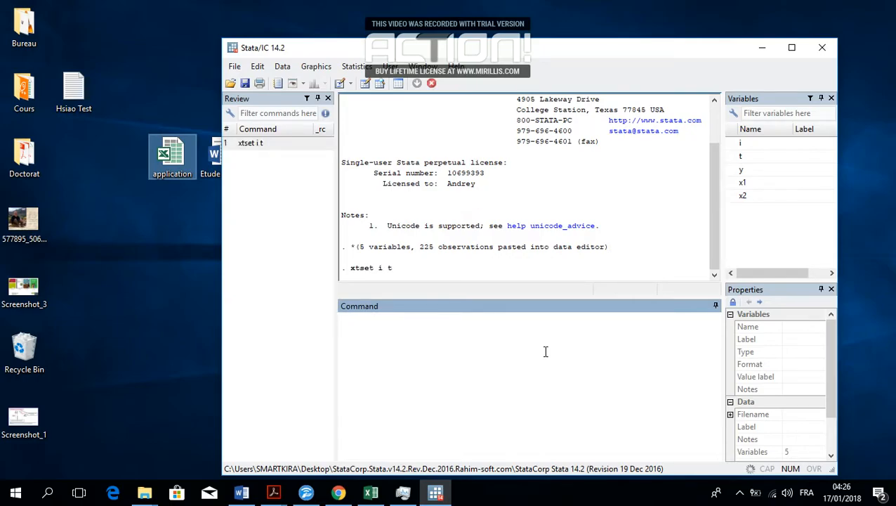
{"action": "left_click_drag", "start_coordinate": [378, 226], "coordinate": [462, 254]}
{"action": "left_click", "coordinate": [454, 226]}
{"action": "left_click", "coordinate": [453, 236]}
Move the Stata window clear of the desktop files, open the "test hsiao" text file and reposition its window.
{"action": "left_click_drag", "start_coordinate": [530, 57], "coordinate": [573, 76]}
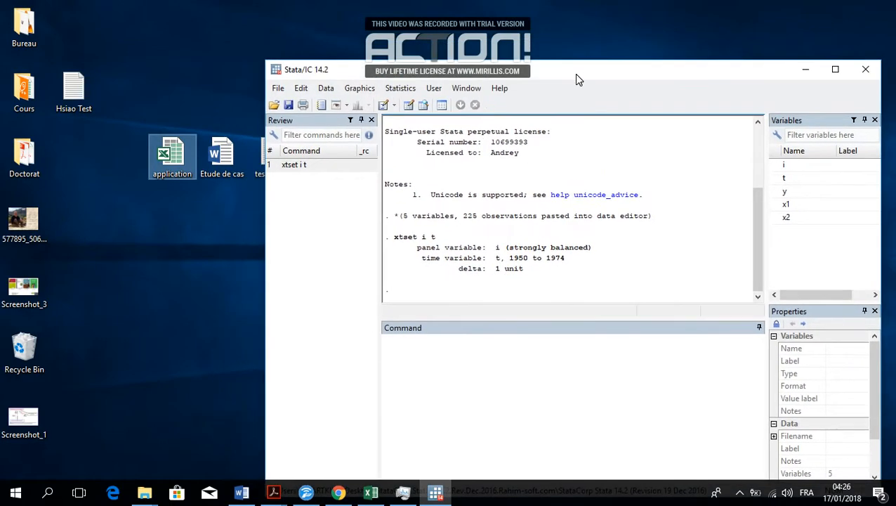
{"action": "left_click_drag", "start_coordinate": [488, 67], "coordinate": [558, 106]}
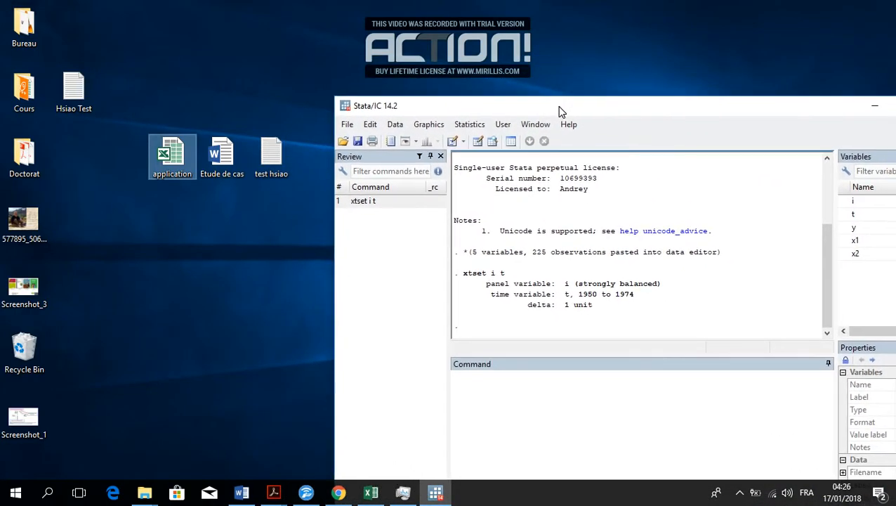
{"action": "left_click", "coordinate": [267, 149]}
{"action": "double_click", "coordinate": [267, 150]}
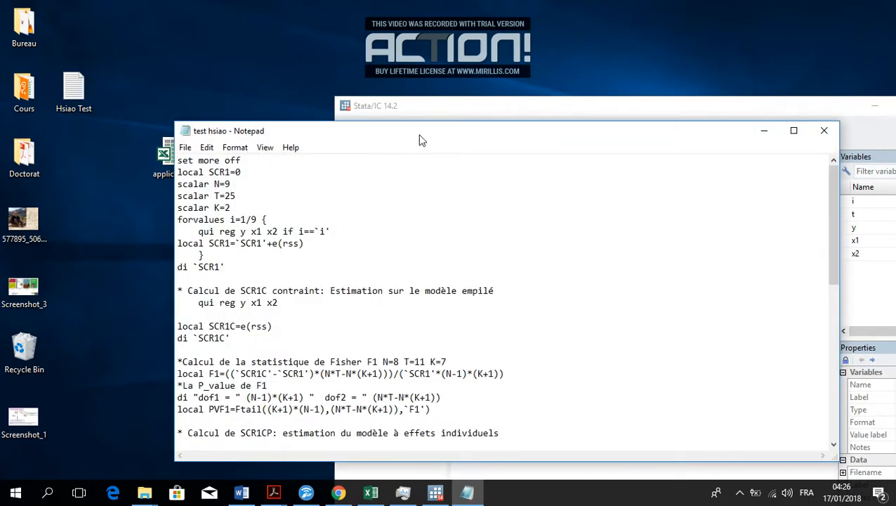
{"action": "left_click_drag", "start_coordinate": [420, 137], "coordinate": [347, 113]}
Skim the whole Hsiao test script and examine the scalar definitions for N, T and K at its start.
{"action": "scroll", "coordinate": [397, 260], "scroll_direction": "down", "scroll_amount": 10}
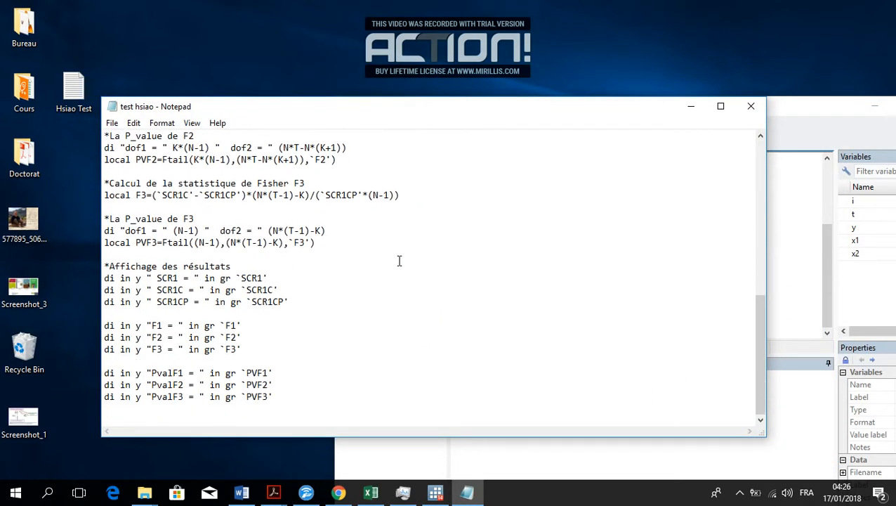
{"action": "scroll", "coordinate": [398, 262], "scroll_direction": "up", "scroll_amount": 10}
{"action": "scroll", "coordinate": [400, 266], "scroll_direction": "down", "scroll_amount": 10}
{"action": "scroll", "coordinate": [186, 356], "scroll_direction": "up", "scroll_amount": 10}
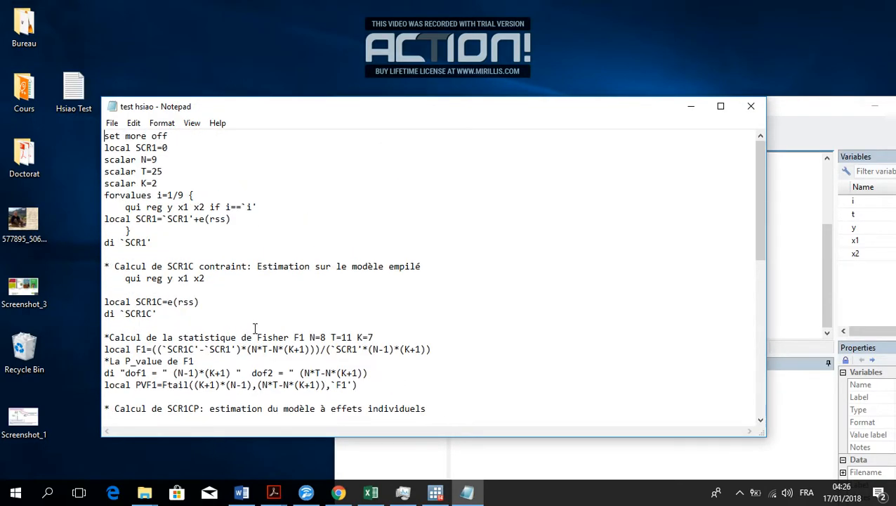
{"action": "left_click_drag", "start_coordinate": [105, 148], "coordinate": [174, 208]}
{"action": "left_click", "coordinate": [246, 254]}
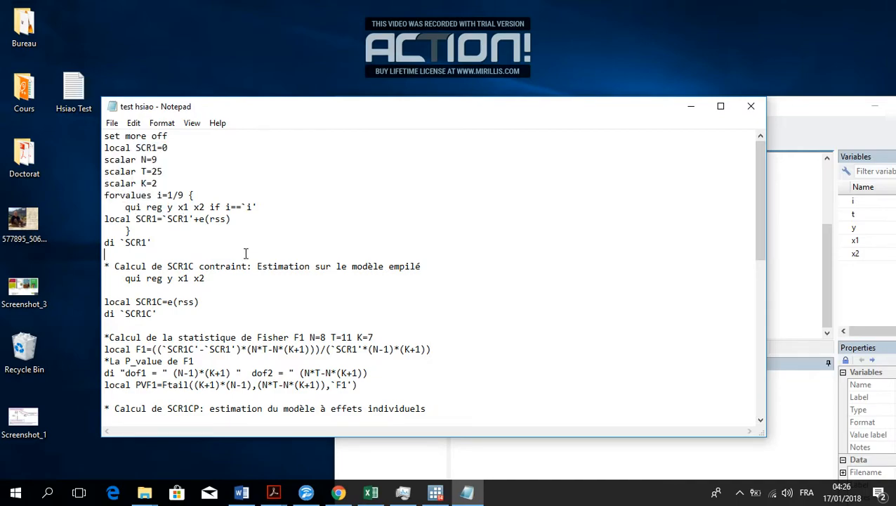
{"action": "mouse_move", "coordinate": [165, 164]}
{"action": "left_mouse_down"}
{"action": "mouse_move", "coordinate": [139, 162]}
{"action": "mouse_move", "coordinate": [162, 164]}
{"action": "left_mouse_up"}
{"action": "left_click", "coordinate": [164, 180]}
{"action": "left_click", "coordinate": [163, 165]}
{"action": "left_click_drag", "start_coordinate": [164, 174], "coordinate": [160, 171]}
{"action": "left_click", "coordinate": [171, 175]}
Examine the range of the forvalues loop and the dependent and explanatory variables in its regression.
{"action": "left_click_drag", "start_coordinate": [177, 207], "coordinate": [205, 207]}
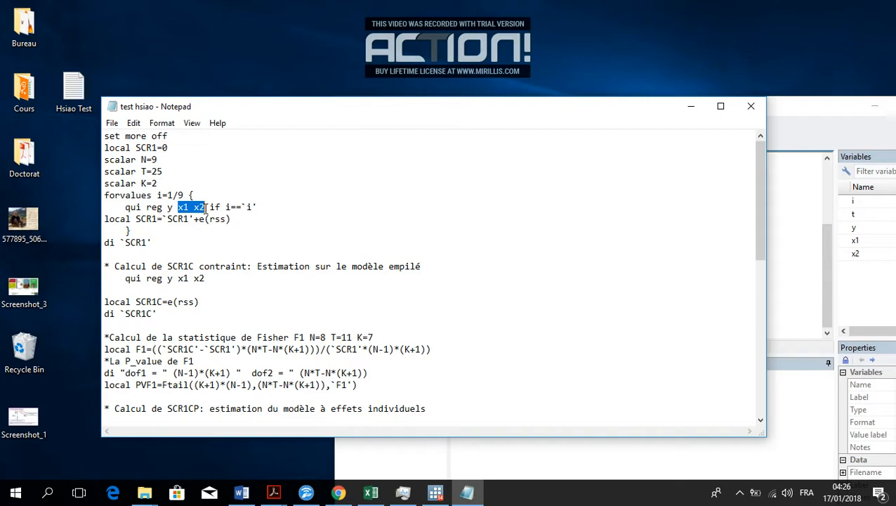
{"action": "left_click", "coordinate": [158, 207]}
{"action": "left_click", "coordinate": [163, 208]}
{"action": "left_click", "coordinate": [250, 220]}
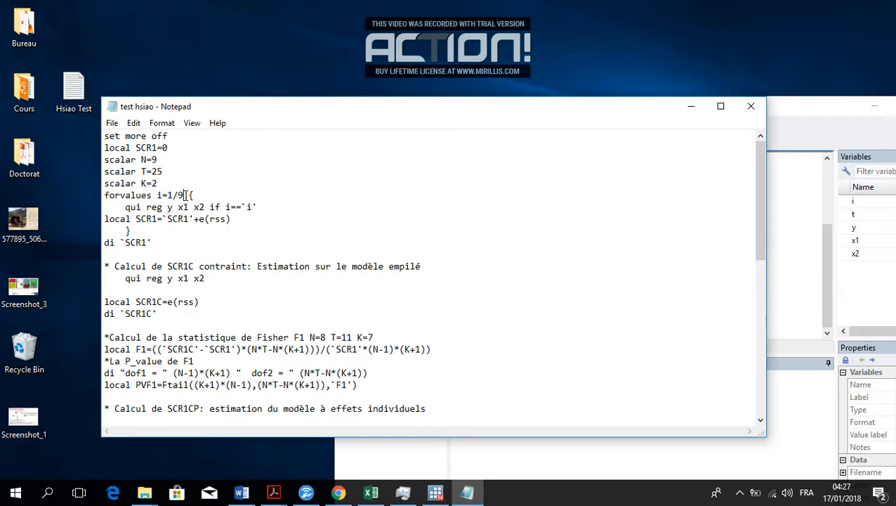
{"action": "left_click_drag", "start_coordinate": [158, 160], "coordinate": [153, 160]}
{"action": "left_click_drag", "start_coordinate": [177, 196], "coordinate": [184, 195]}
{"action": "left_click_drag", "start_coordinate": [167, 209], "coordinate": [202, 212]}
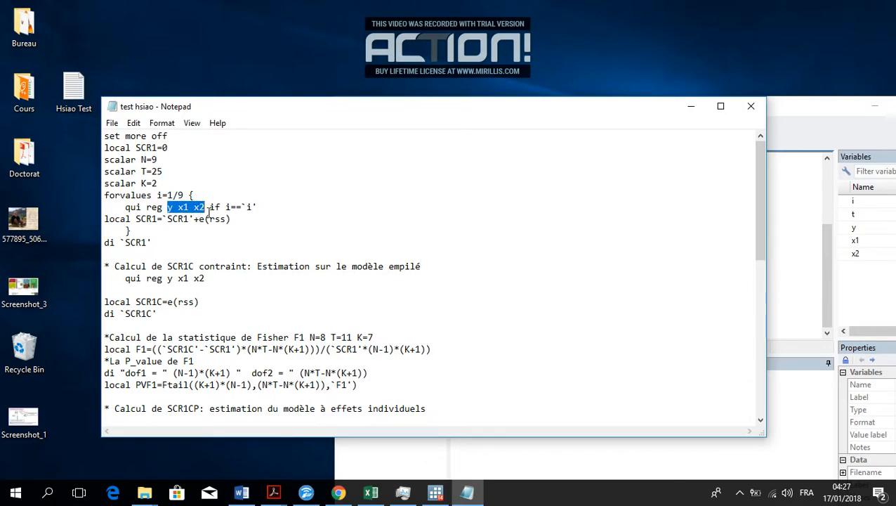
Review the variables used in the pooled and fixed-effects regressions, and recheck the K scalar and the loop regression.
{"action": "scroll", "coordinate": [198, 236], "scroll_direction": "down", "scroll_amount": 1}
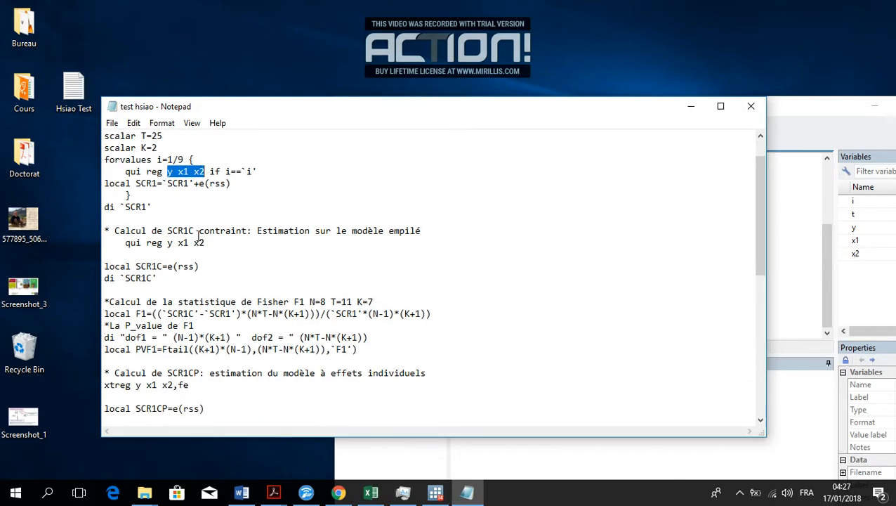
{"action": "double_click", "coordinate": [248, 171]}
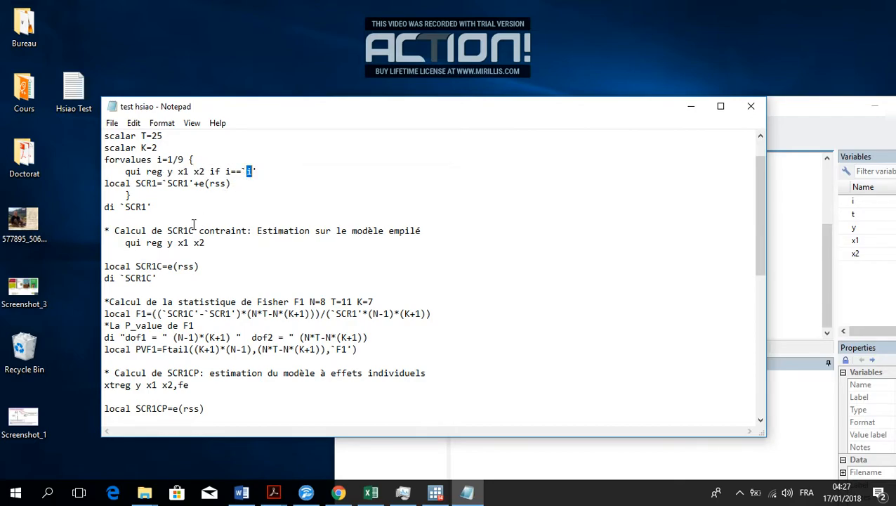
{"action": "scroll", "coordinate": [194, 224], "scroll_direction": "down", "scroll_amount": 1}
{"action": "left_click_drag", "start_coordinate": [166, 207], "coordinate": [209, 210]}
{"action": "scroll", "coordinate": [197, 236], "scroll_direction": "down", "scroll_amount": 2}
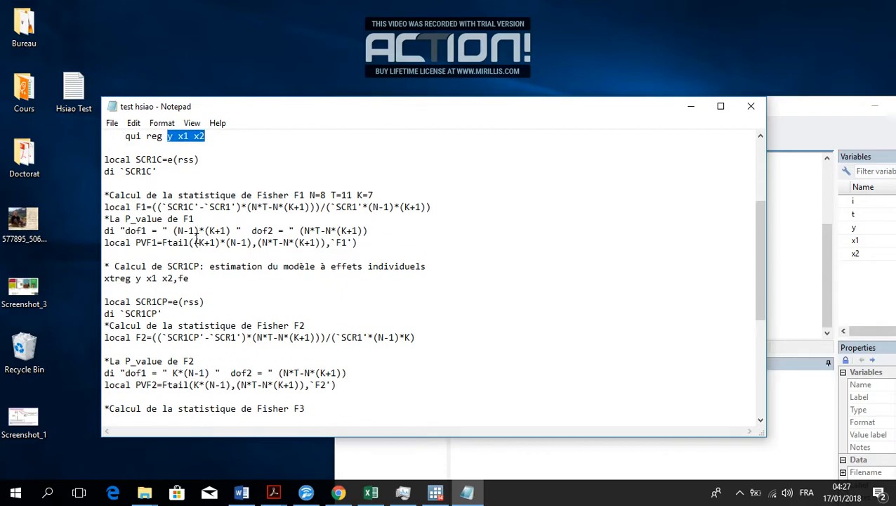
{"action": "scroll", "coordinate": [197, 243], "scroll_direction": "down", "scroll_amount": 1}
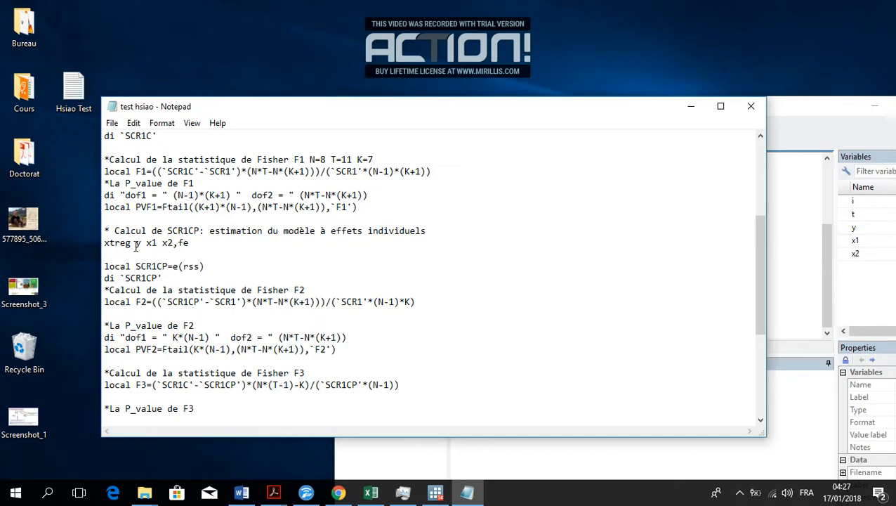
{"action": "left_click_drag", "start_coordinate": [137, 243], "coordinate": [168, 243]}
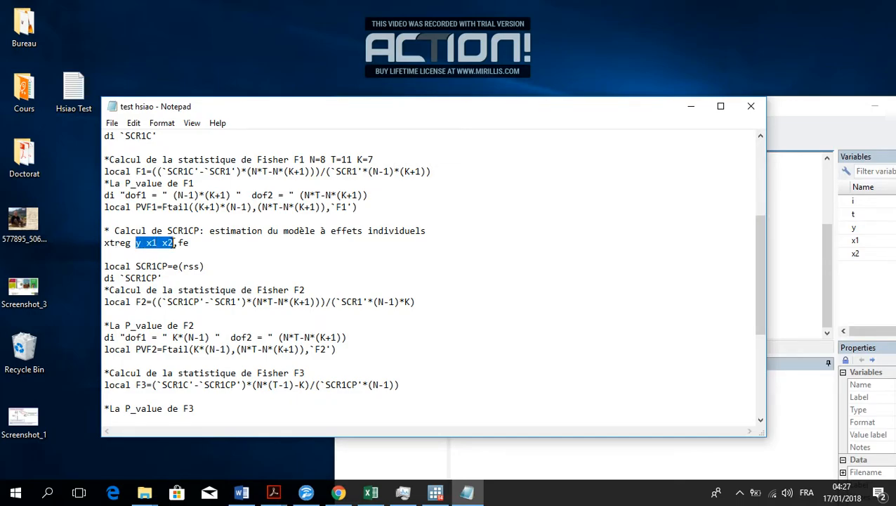
{"action": "scroll", "coordinate": [189, 258], "scroll_direction": "up", "scroll_amount": 2}
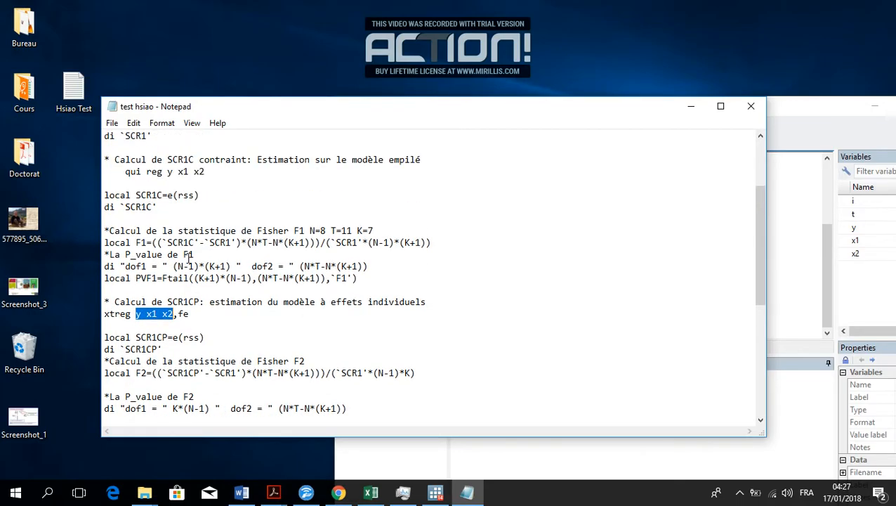
{"action": "scroll", "coordinate": [176, 316], "scroll_direction": "up", "scroll_amount": 2}
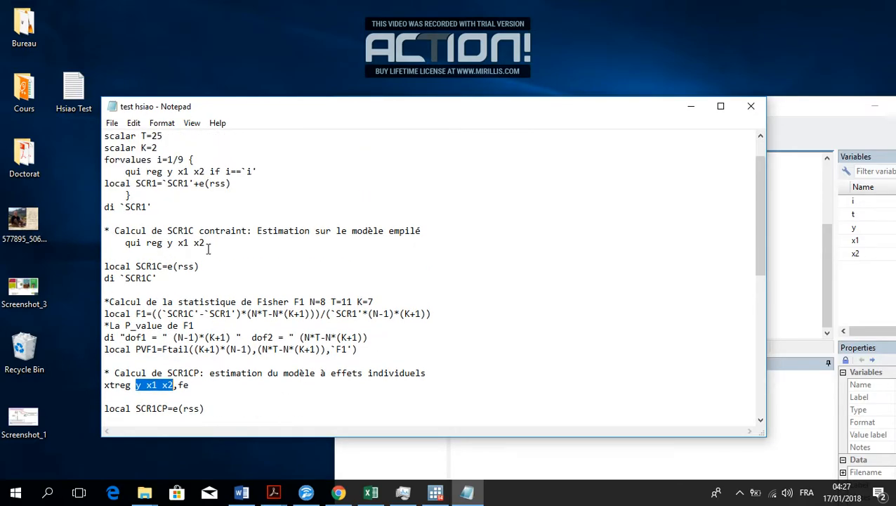
{"action": "scroll", "coordinate": [212, 249], "scroll_direction": "up", "scroll_amount": 1}
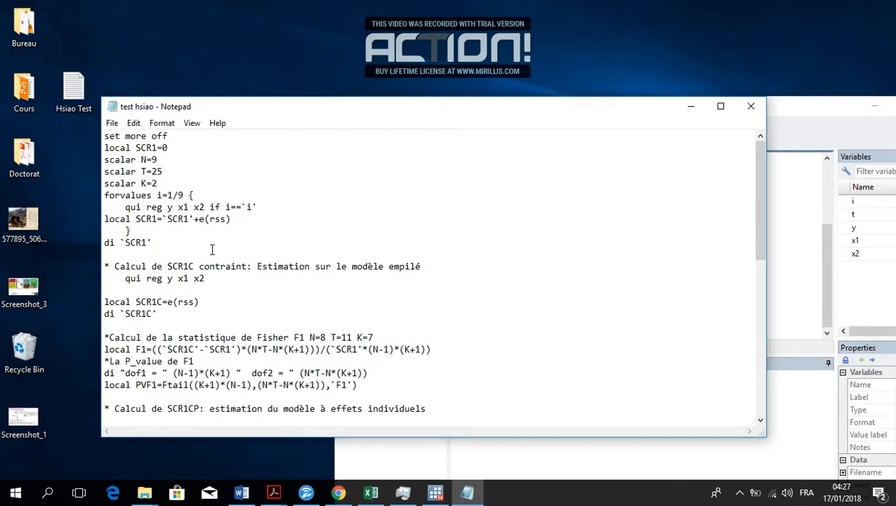
{"action": "left_click_drag", "start_coordinate": [170, 186], "coordinate": [139, 184]}
{"action": "left_click", "coordinate": [165, 207]}
{"action": "left_click", "coordinate": [258, 228]}
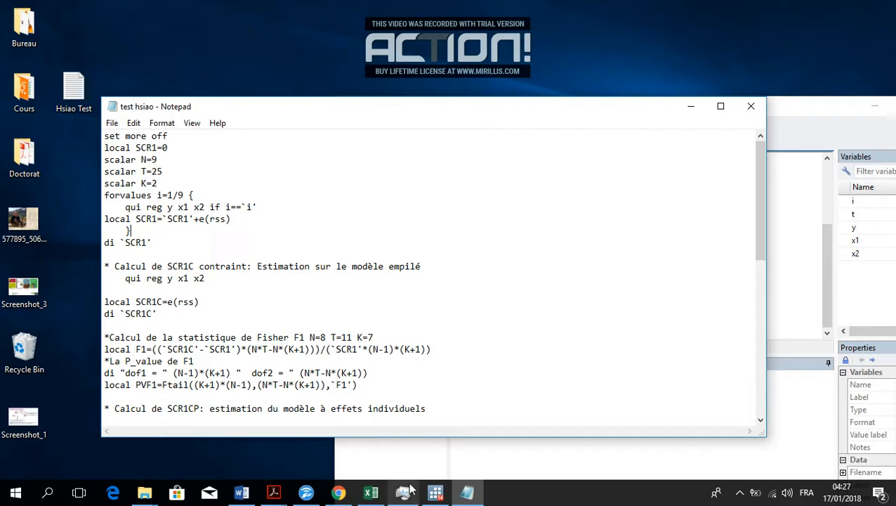
Switch to the application workbook, check the i identifier column on Feuil1, and minimize the workbook.
{"action": "left_click", "coordinate": [379, 494]}
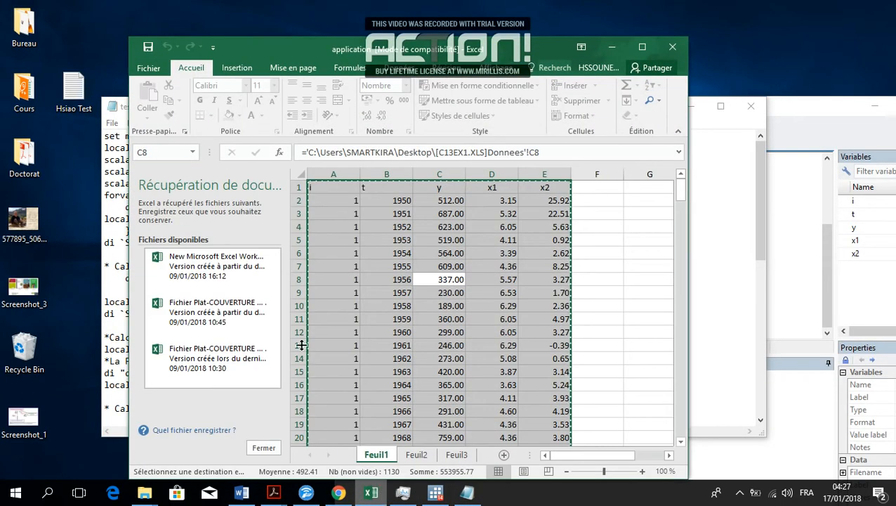
{"action": "left_click", "coordinate": [383, 239]}
{"action": "left_click", "coordinate": [328, 191]}
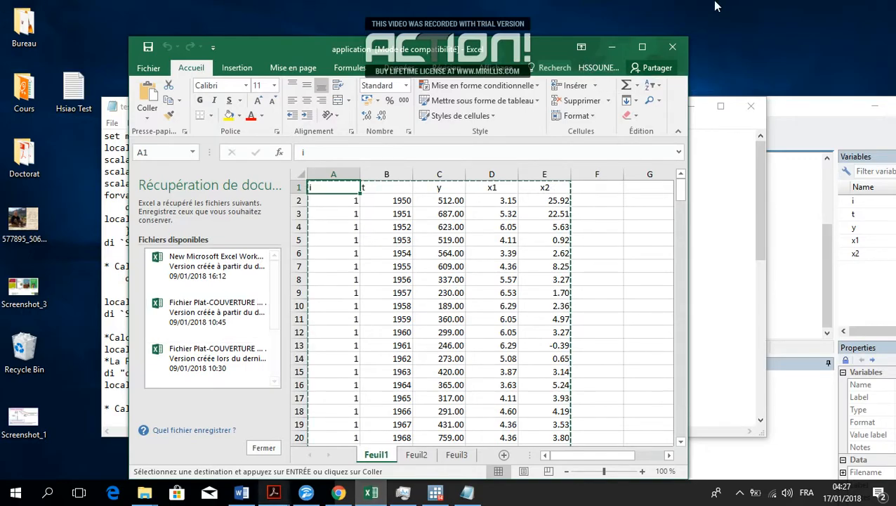
{"action": "left_click", "coordinate": [611, 47]}
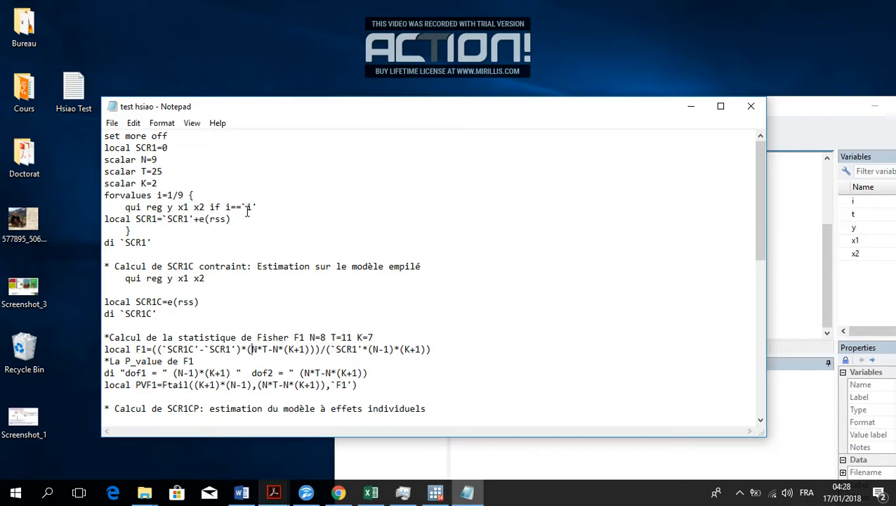
Copy the entire Hsiao test script from Notepad and paste it into Stata's Command window.
{"action": "left_click_drag", "start_coordinate": [104, 136], "coordinate": [320, 454]}
{"action": "right_click", "coordinate": [213, 313]}
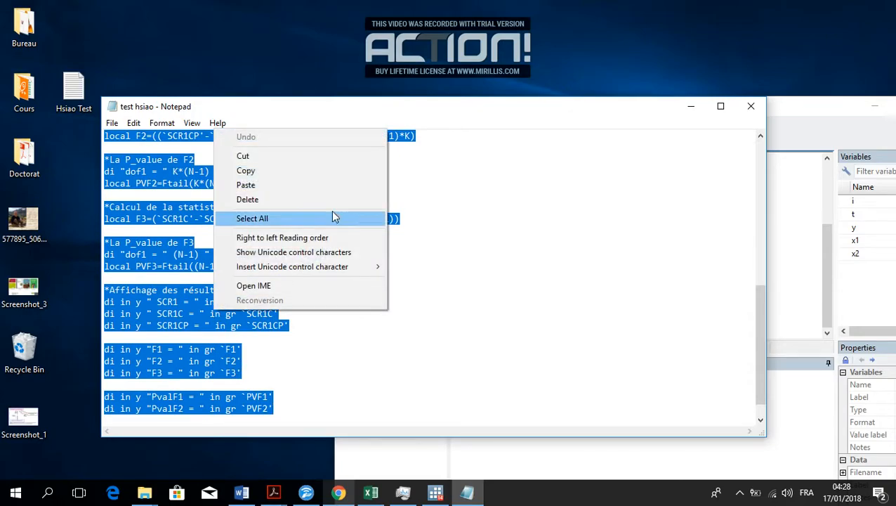
{"action": "left_click", "coordinate": [295, 171]}
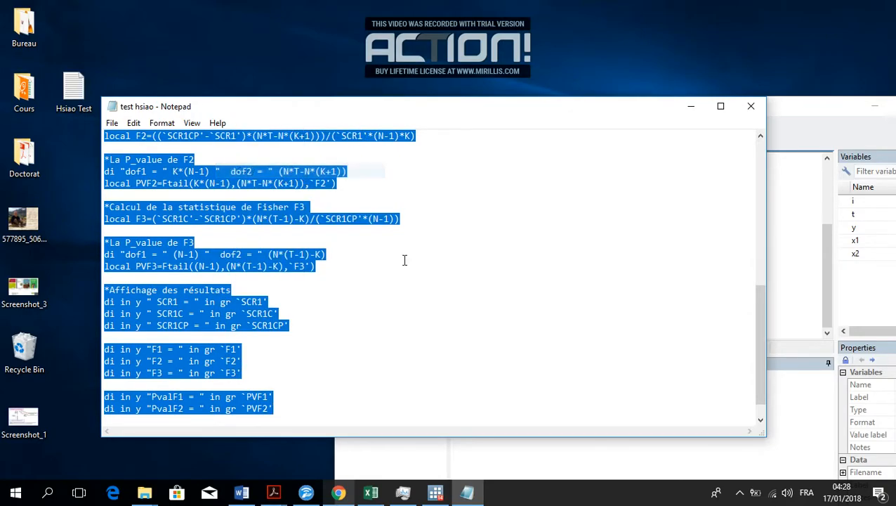
{"action": "left_click", "coordinate": [548, 456]}
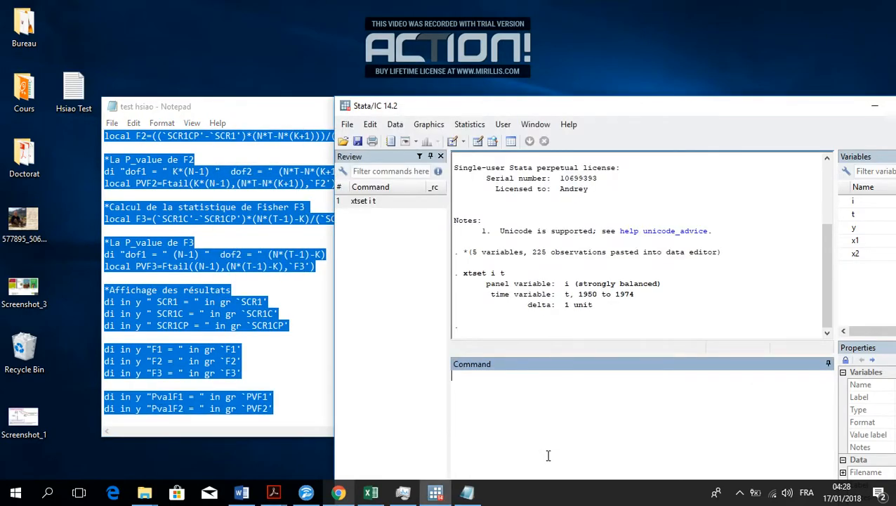
{"action": "right_click", "coordinate": [526, 403]}
{"action": "left_click", "coordinate": [562, 337]}
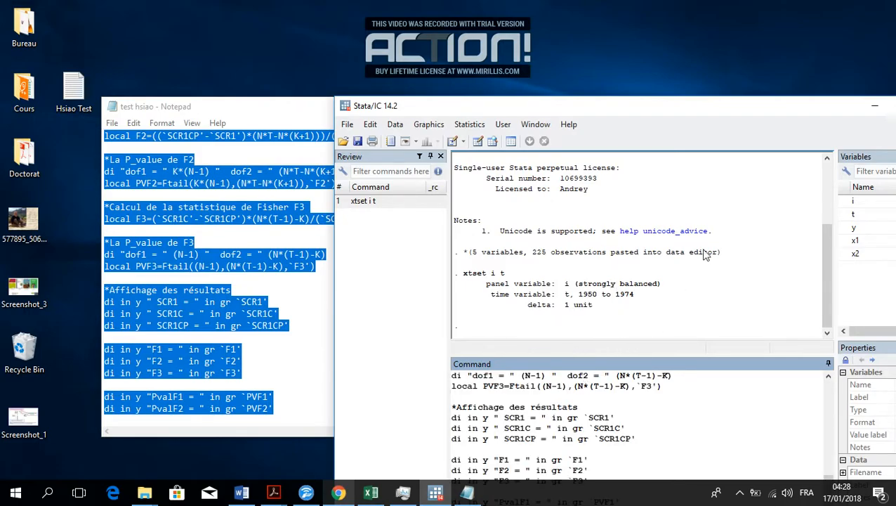
Bring the Stata window fully into view and run the pasted Hsiao test script.
{"action": "left_click_drag", "start_coordinate": [653, 102], "coordinate": [499, 50]}
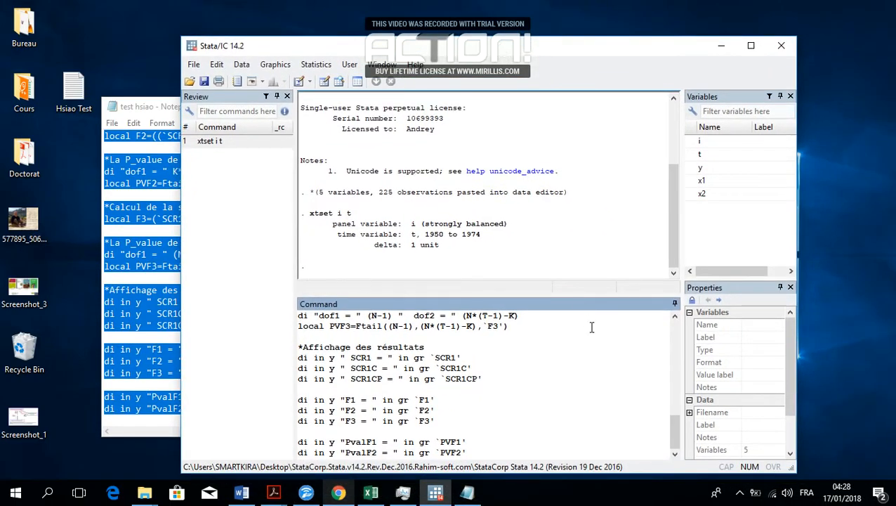
{"action": "left_click", "coordinate": [509, 436]}
{"action": "key", "text": "Return"}
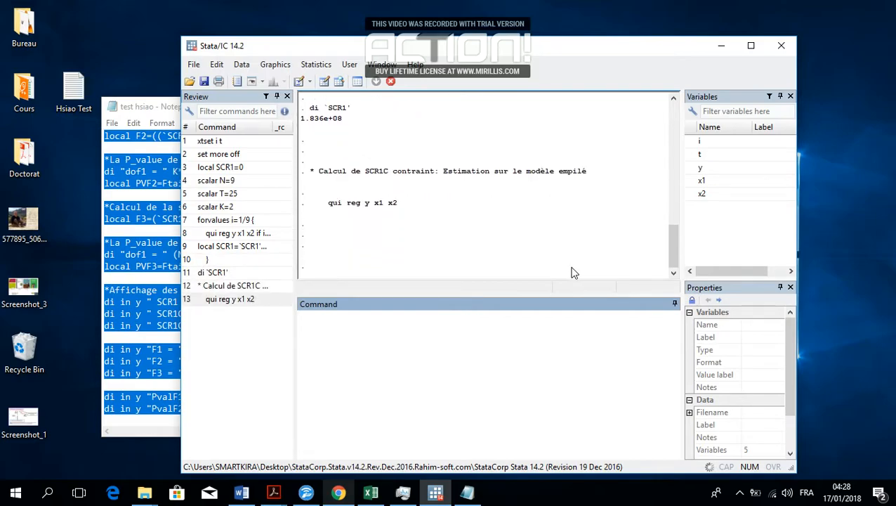
Minimize the "test hsiao" Notepad window and move the Stata window clear of the desktop files.
{"action": "left_click", "coordinate": [158, 106]}
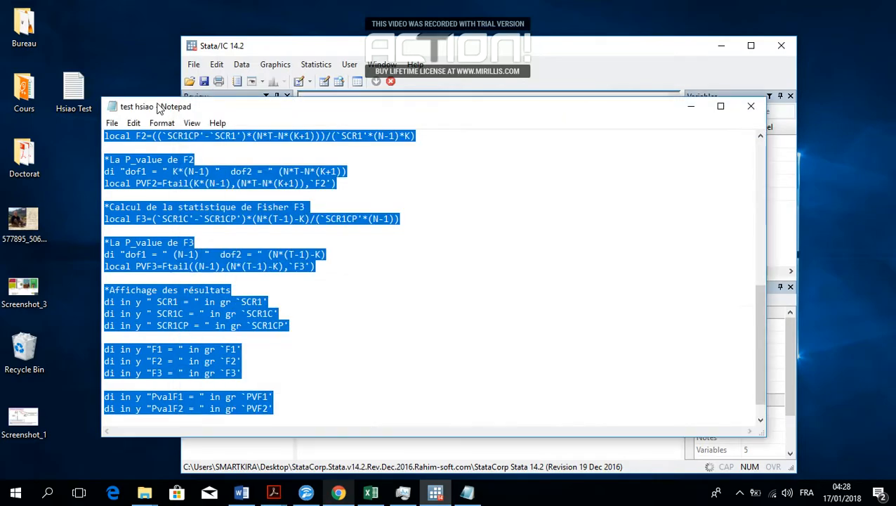
{"action": "left_click", "coordinate": [690, 106]}
{"action": "left_click_drag", "start_coordinate": [574, 51], "coordinate": [705, 60]}
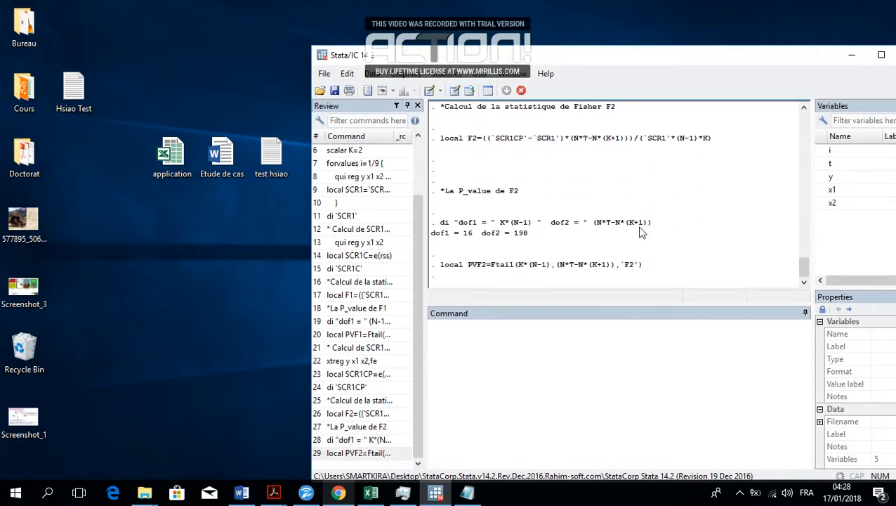
{"action": "left_click_drag", "start_coordinate": [420, 61], "coordinate": [450, 98]}
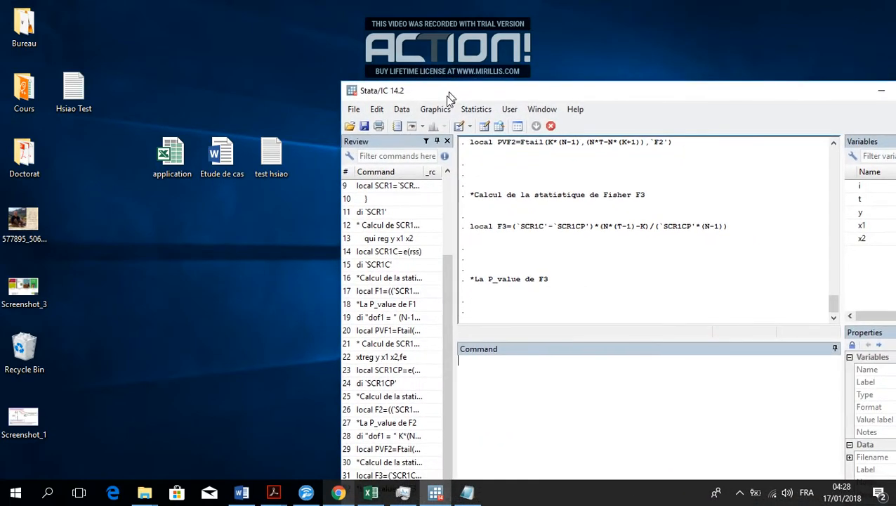
Switch to "Bourbonnais, econométrie.pdf" in Acrobat Reader, check the F1 calculation on page 364, and return to Stata.
{"action": "left_click", "coordinate": [337, 493]}
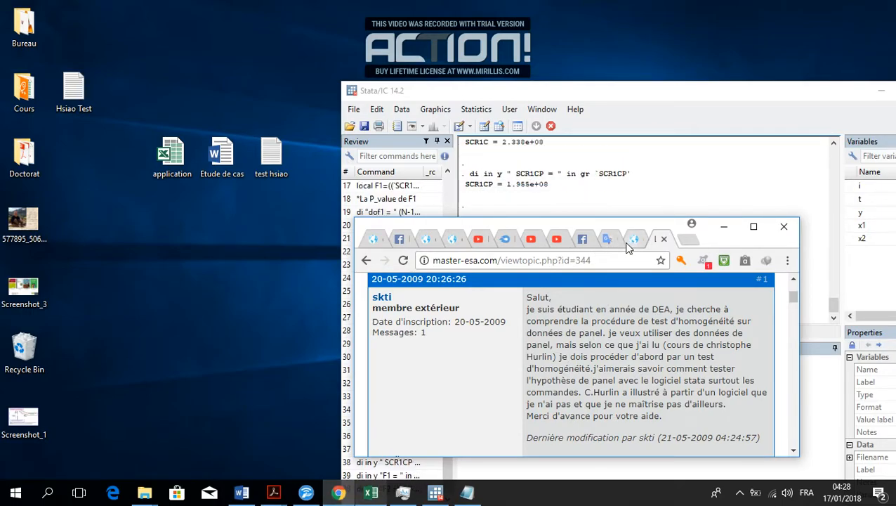
{"action": "left_click", "coordinate": [273, 497]}
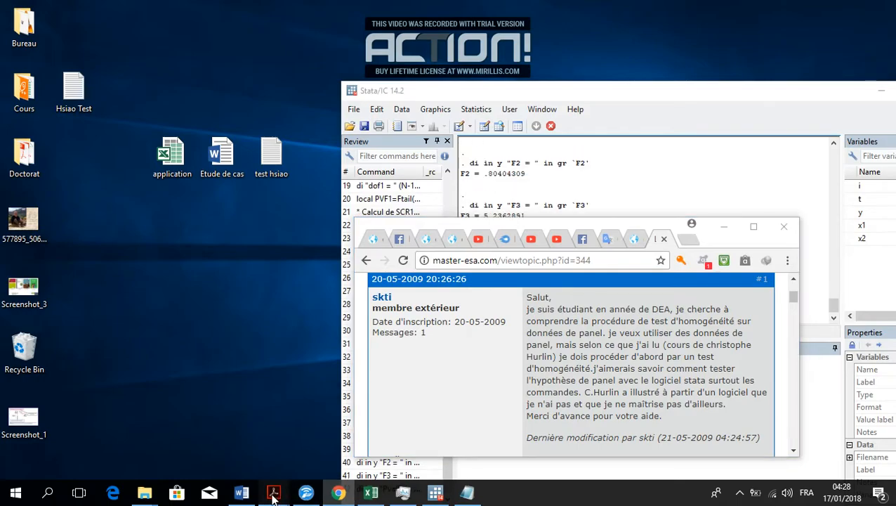
{"action": "left_click", "coordinate": [351, 448]}
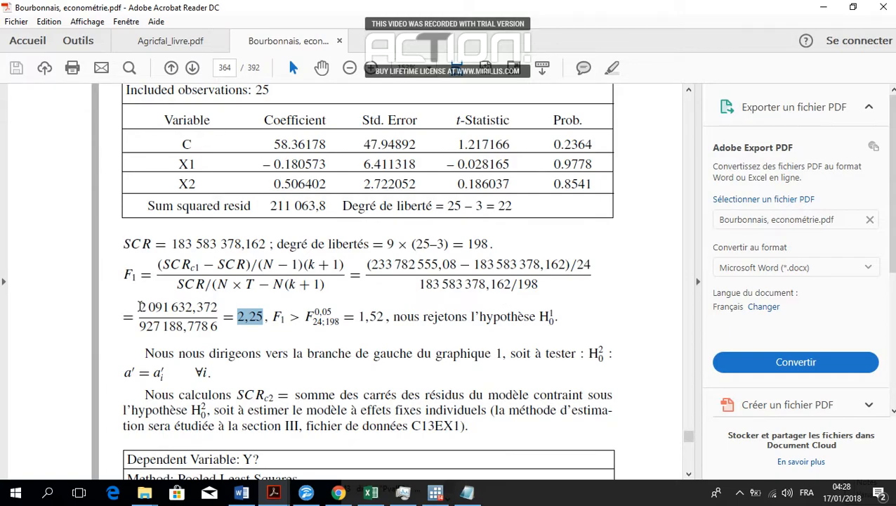
{"action": "left_click", "coordinate": [445, 487]}
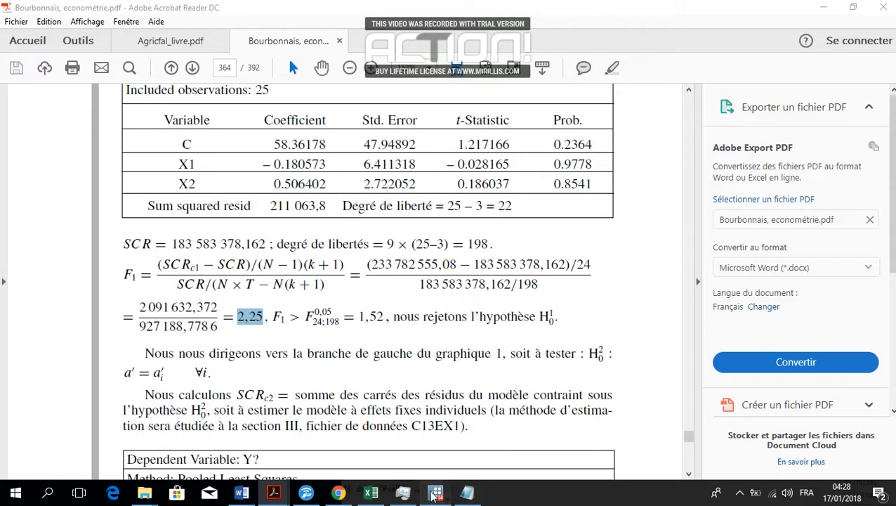
Locate the F1 statistic in the Stata results and compare it with the textbook's F1 on page 364 in Acrobat Reader.
{"action": "scroll", "coordinate": [535, 294], "scroll_direction": "up", "scroll_amount": 1}
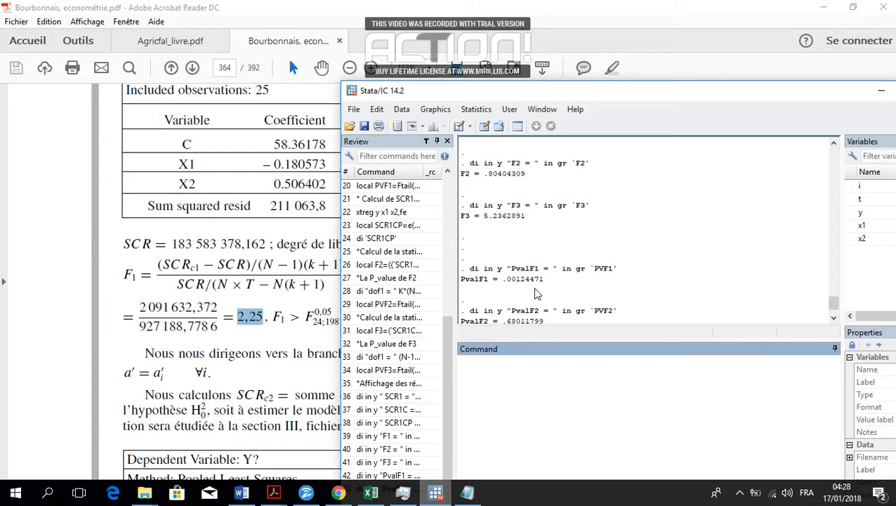
{"action": "scroll", "coordinate": [535, 294], "scroll_direction": "up", "scroll_amount": 2}
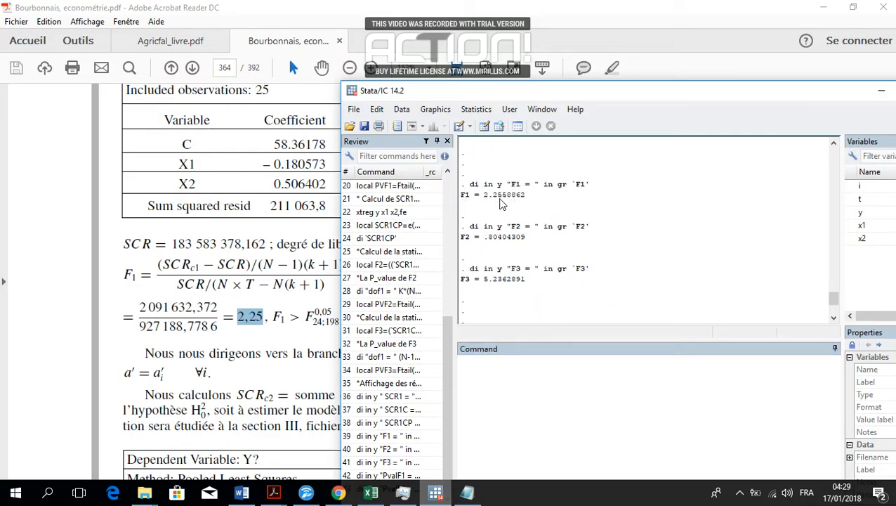
{"action": "left_click", "coordinate": [255, 319]}
{"action": "double_click", "coordinate": [249, 317]}
{"action": "left_click", "coordinate": [268, 339]}
Find the F2 calculation on page 365 of the textbook and compare it with F2 in the Stata results.
{"action": "scroll", "coordinate": [372, 323], "scroll_direction": "down", "scroll_amount": 5}
{"action": "scroll", "coordinate": [372, 323], "scroll_direction": "down", "scroll_amount": 12}
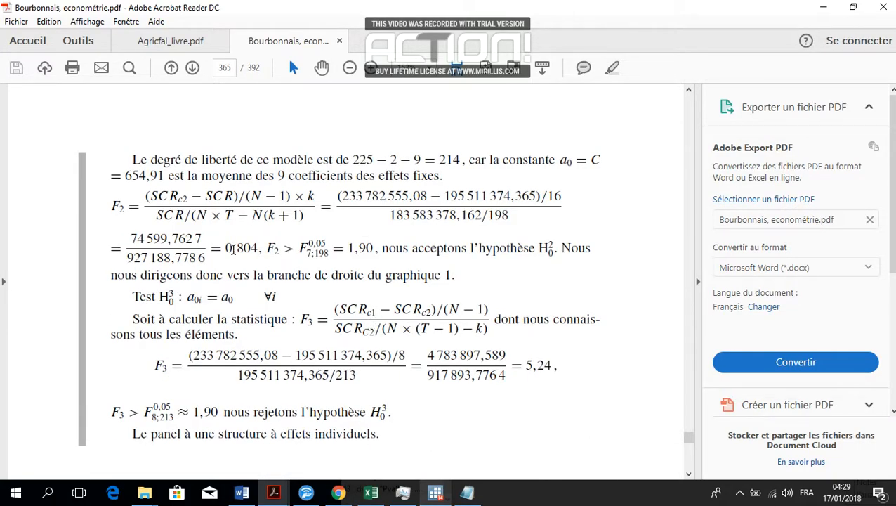
{"action": "left_click_drag", "start_coordinate": [258, 247], "coordinate": [225, 249]}
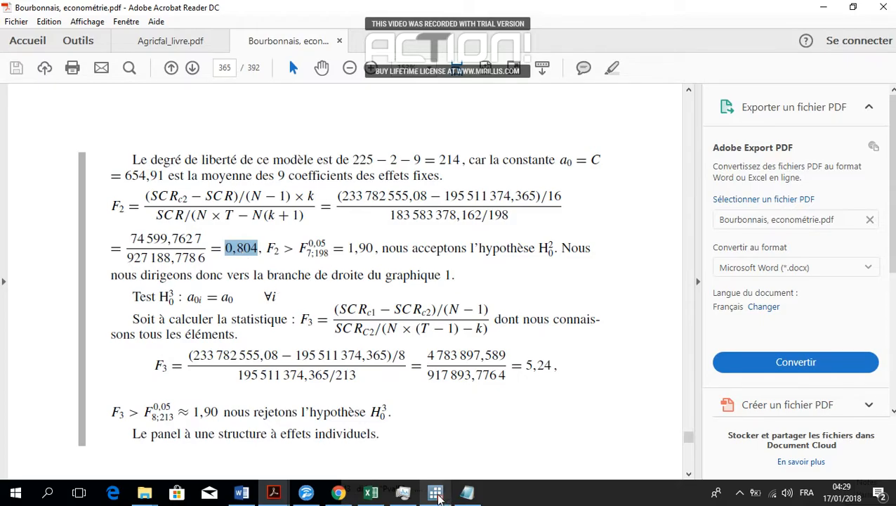
{"action": "left_click", "coordinate": [435, 493]}
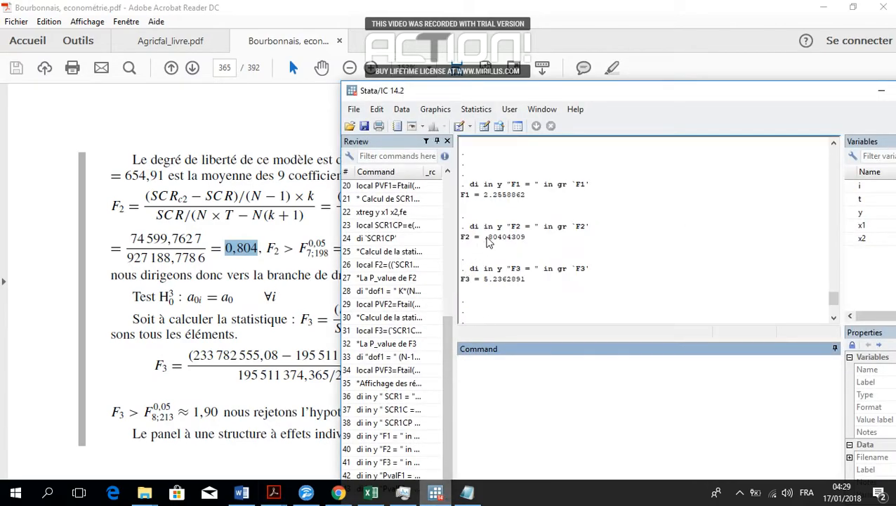
{"action": "left_click_drag", "start_coordinate": [486, 242], "coordinate": [500, 240]}
Return to the textbook PDF, check the F3 calculation on page 365, and compare it with F3 in Stata.
{"action": "left_click", "coordinate": [301, 307]}
{"action": "scroll", "coordinate": [301, 306], "scroll_direction": "down", "scroll_amount": 2}
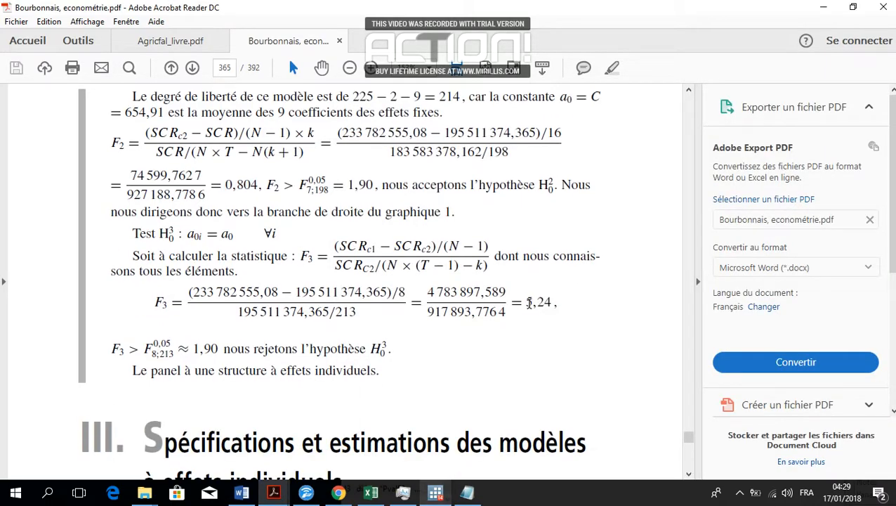
{"action": "left_click_drag", "start_coordinate": [526, 303], "coordinate": [554, 304]}
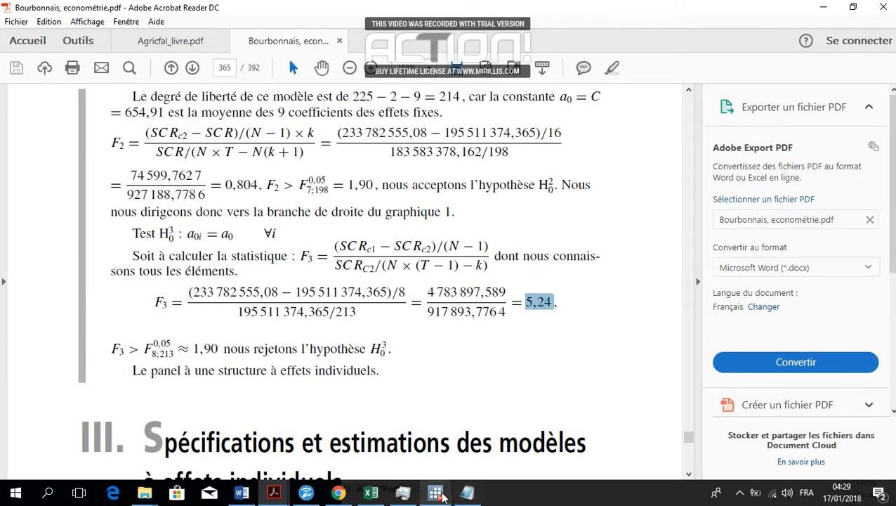
{"action": "left_click", "coordinate": [435, 494]}
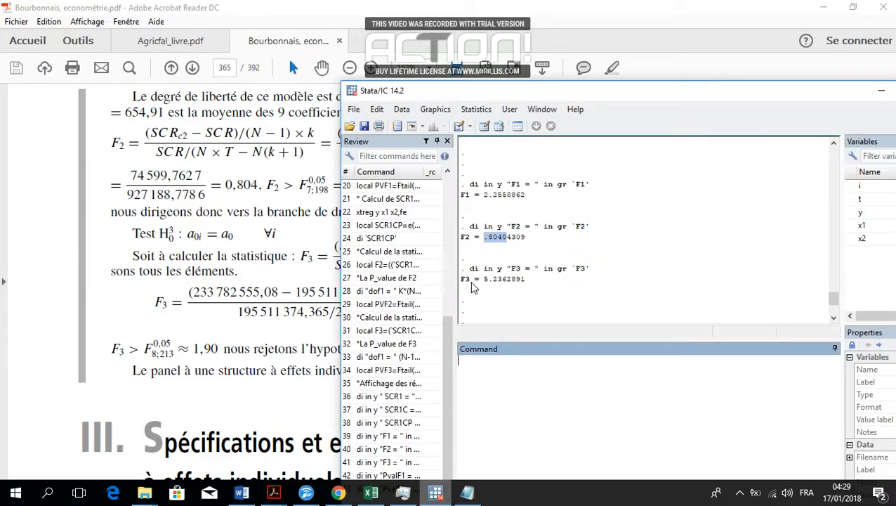
{"action": "left_click_drag", "start_coordinate": [483, 279], "coordinate": [501, 285]}
{"action": "left_click", "coordinate": [512, 306]}
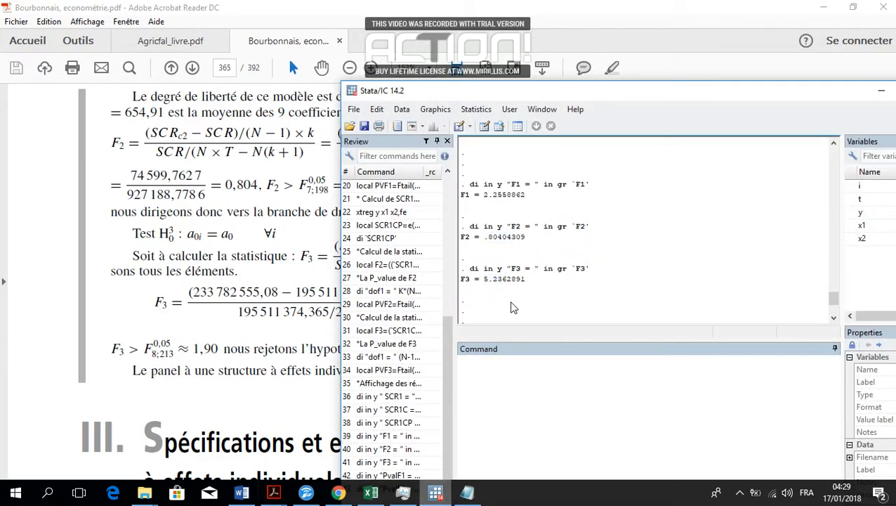
Examine the p-values of F1 and F2 at the end of the Stata results.
{"action": "scroll", "coordinate": [513, 306], "scroll_direction": "down", "scroll_amount": 1}
{"action": "scroll", "coordinate": [513, 306], "scroll_direction": "down", "scroll_amount": 2}
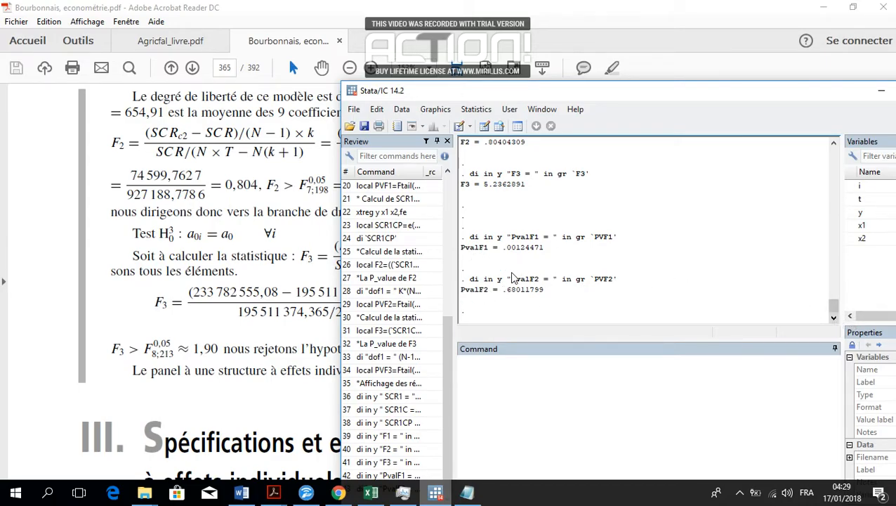
{"action": "left_click_drag", "start_coordinate": [566, 281], "coordinate": [511, 267]}
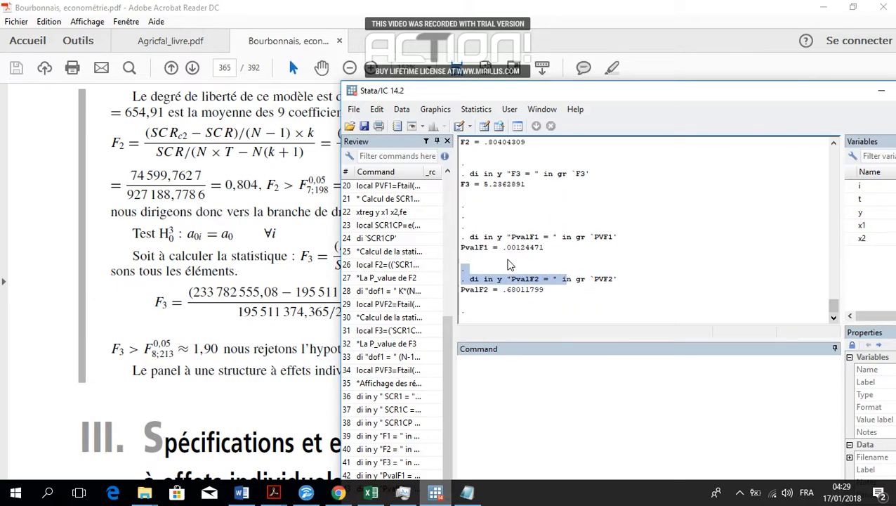
{"action": "left_click_drag", "start_coordinate": [546, 250], "coordinate": [465, 255]}
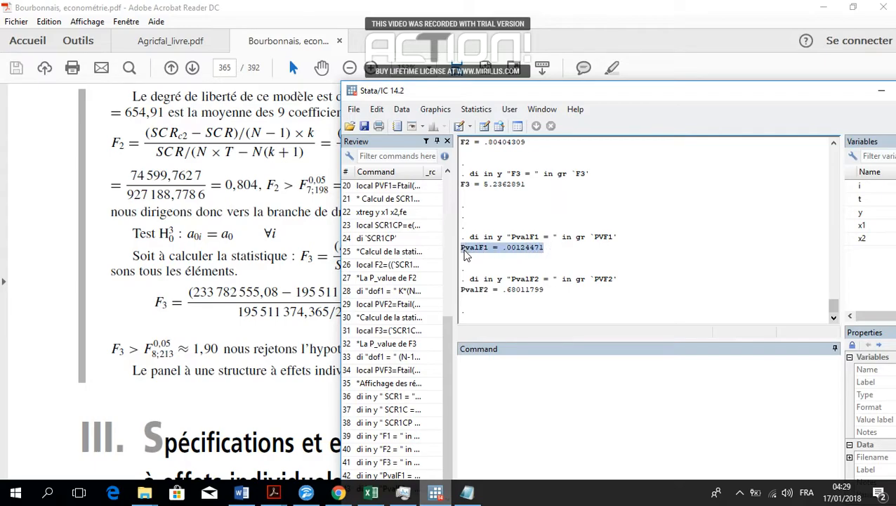
{"action": "left_click_drag", "start_coordinate": [556, 279], "coordinate": [539, 279]}
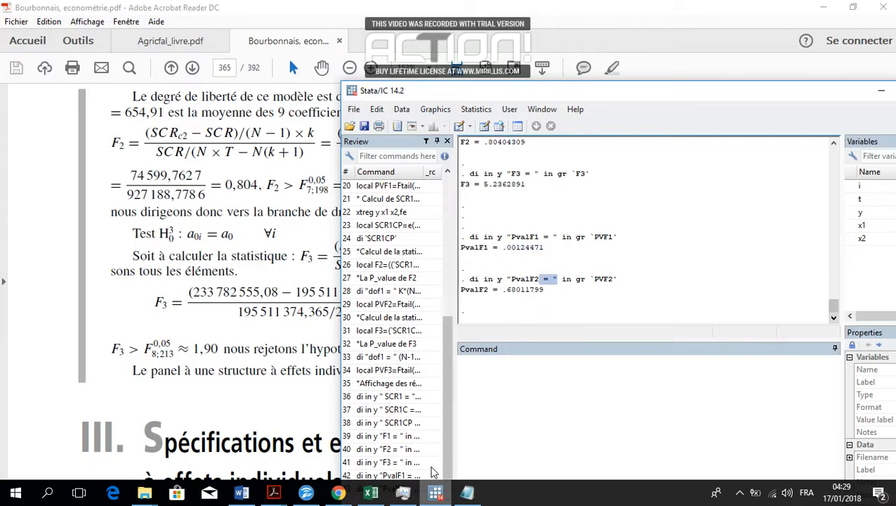
Restore the Acrobat Reader window to a smaller size and open the "Etude de cas" Word document from the desktop.
{"action": "left_click", "coordinate": [373, 493]}
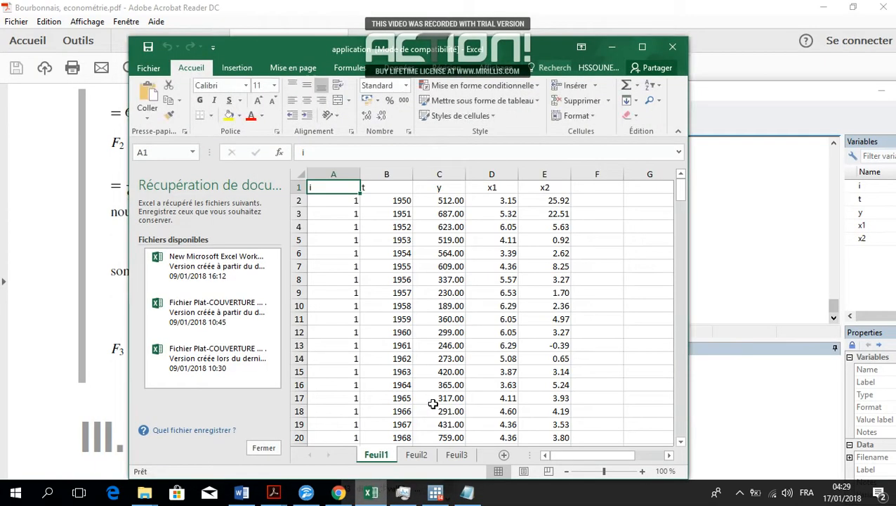
{"action": "left_click", "coordinate": [371, 493]}
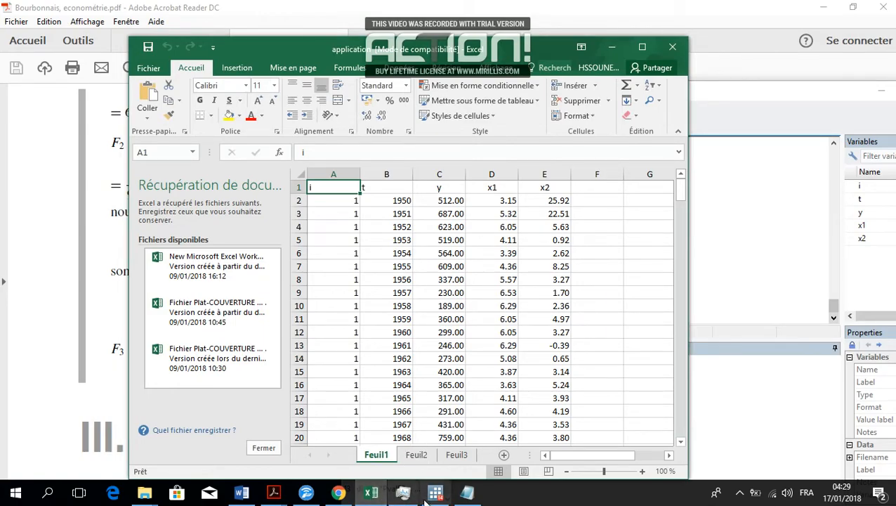
{"action": "left_click", "coordinate": [779, 25]}
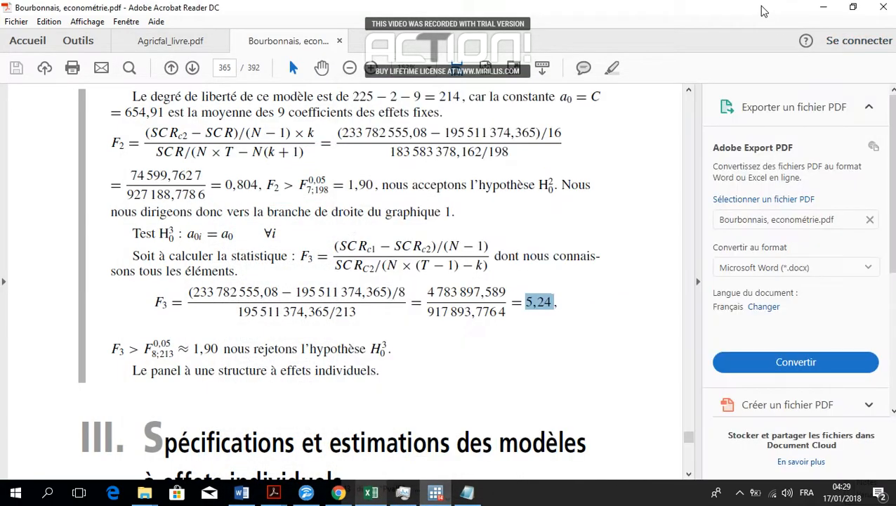
{"action": "double_click", "coordinate": [781, 8]}
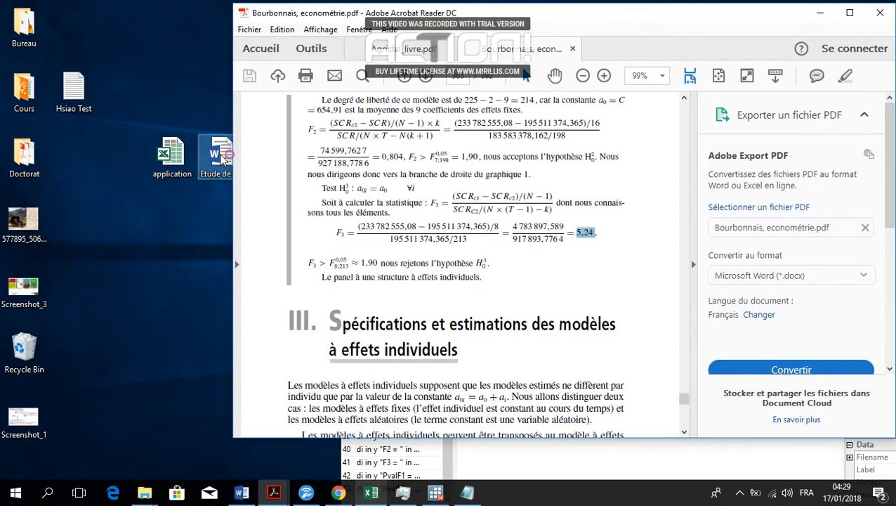
{"action": "double_click", "coordinate": [221, 160]}
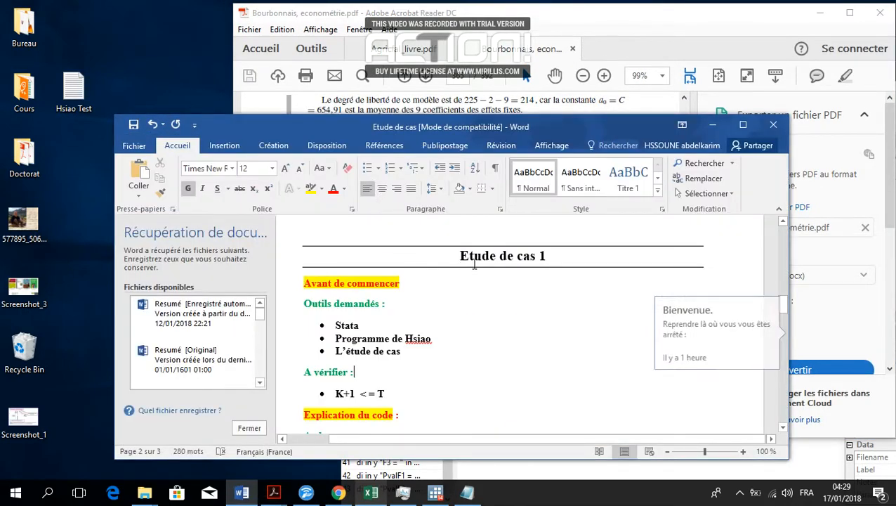
Review the homogeneity test table for Tests 1 to 3 on page 3, then minimize the Word document.
{"action": "scroll", "coordinate": [481, 274], "scroll_direction": "down", "scroll_amount": 10}
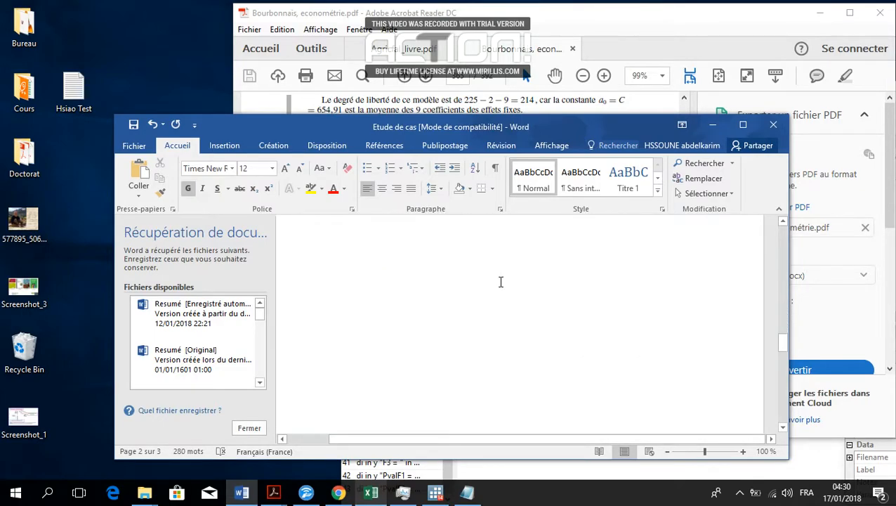
{"action": "scroll", "coordinate": [509, 293], "scroll_direction": "down", "scroll_amount": 2}
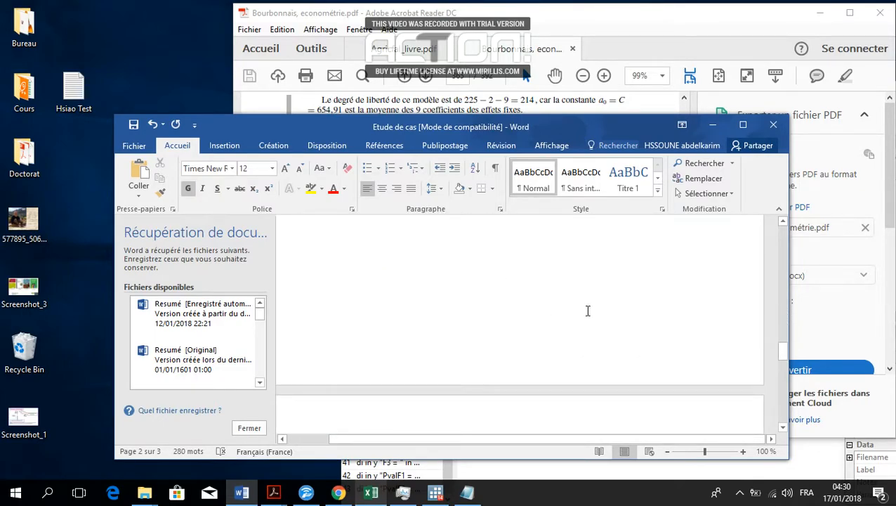
{"action": "scroll", "coordinate": [588, 310], "scroll_direction": "down", "scroll_amount": 6}
{"action": "scroll", "coordinate": [635, 346], "scroll_direction": "down", "scroll_amount": 3}
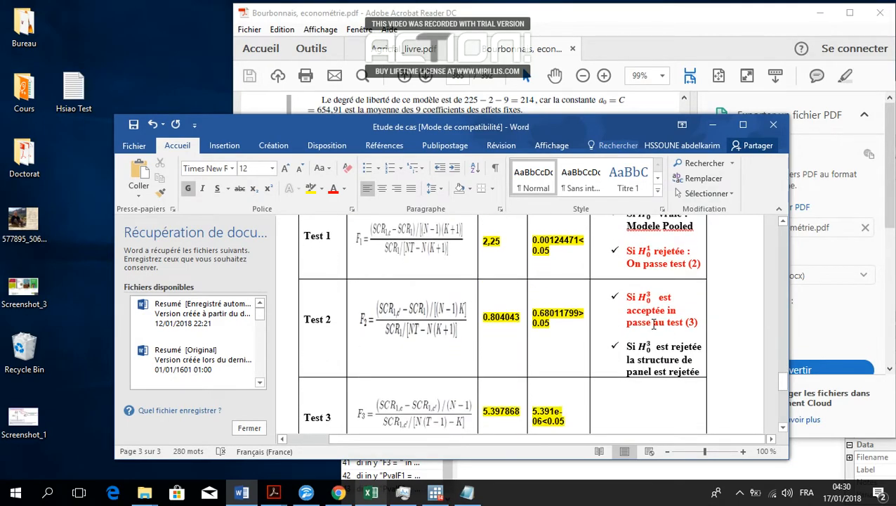
{"action": "scroll", "coordinate": [651, 322], "scroll_direction": "down", "scroll_amount": 3}
{"action": "left_click", "coordinate": [598, 334]}
{"action": "scroll", "coordinate": [602, 338], "scroll_direction": "up", "scroll_amount": 6}
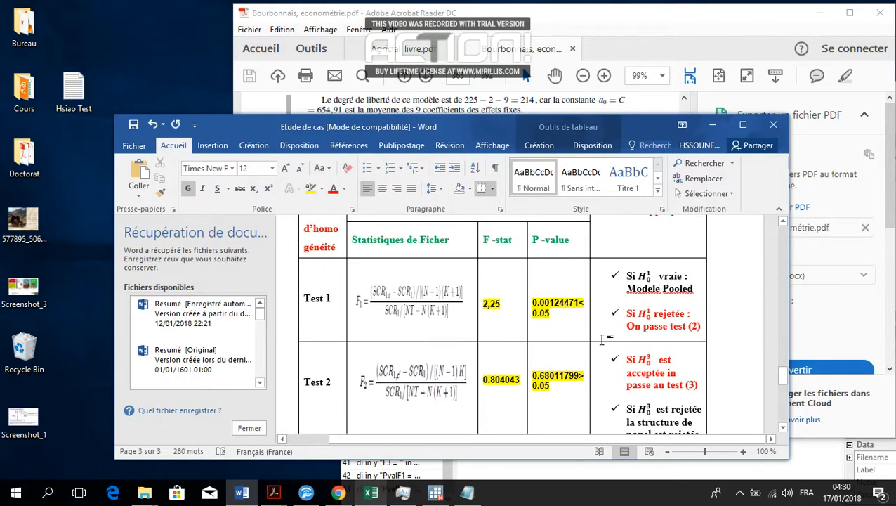
{"action": "scroll", "coordinate": [604, 343], "scroll_direction": "down", "scroll_amount": 3}
{"action": "left_click", "coordinate": [714, 127]}
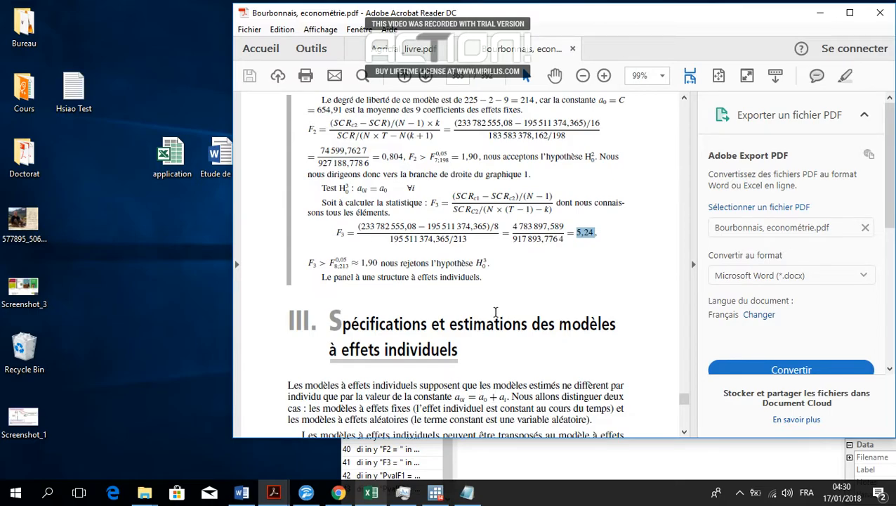
Review the textbook's F3 calculation and the fixed effects table on page 364, checking against the Stata results.
{"action": "scroll", "coordinate": [491, 314], "scroll_direction": "up", "scroll_amount": 2}
{"action": "left_click_drag", "start_coordinate": [530, 306], "coordinate": [477, 276]}
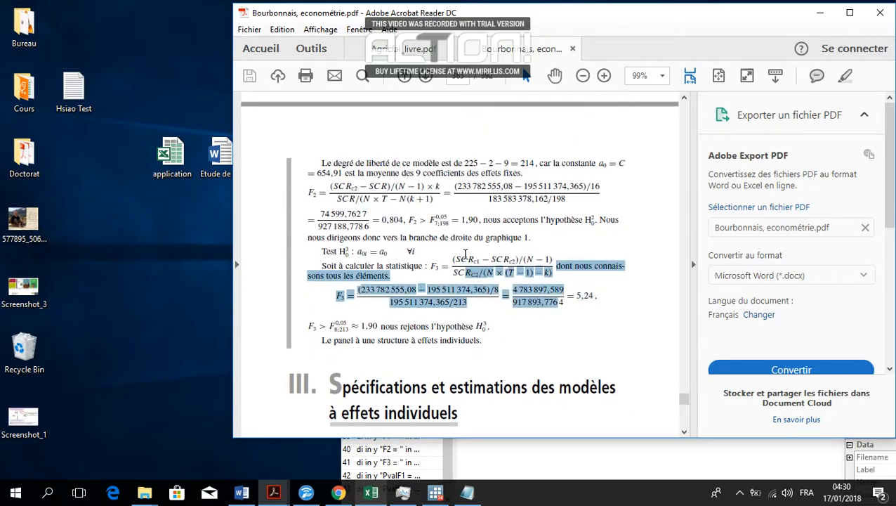
{"action": "left_click", "coordinate": [462, 251]}
{"action": "scroll", "coordinate": [625, 223], "scroll_direction": "up", "scroll_amount": 10}
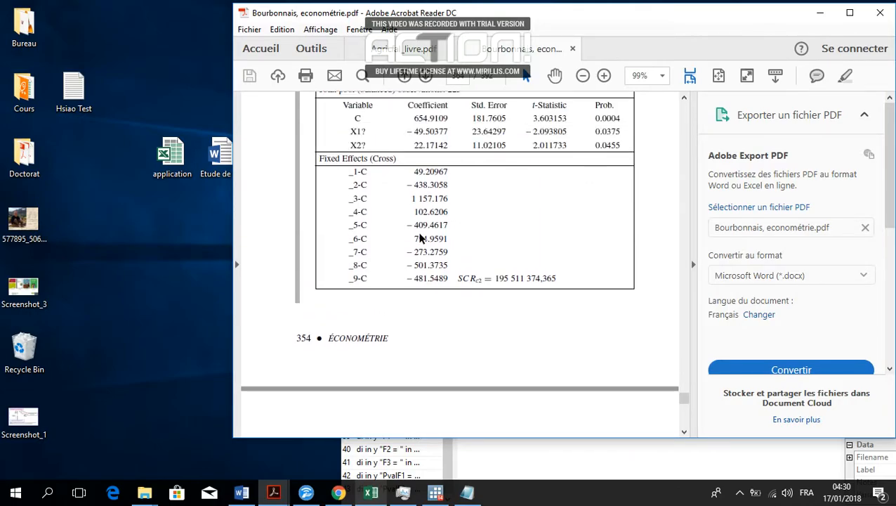
{"action": "left_click", "coordinate": [437, 494]}
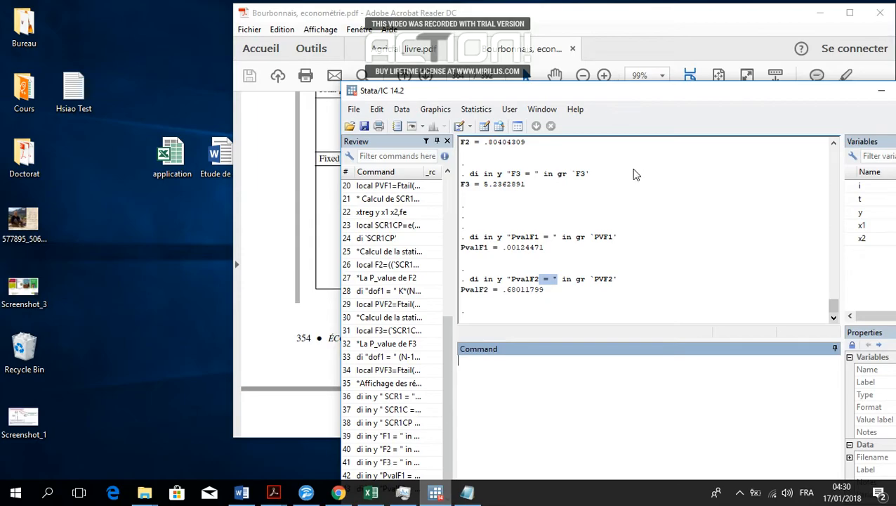
{"action": "left_click", "coordinate": [664, 32]}
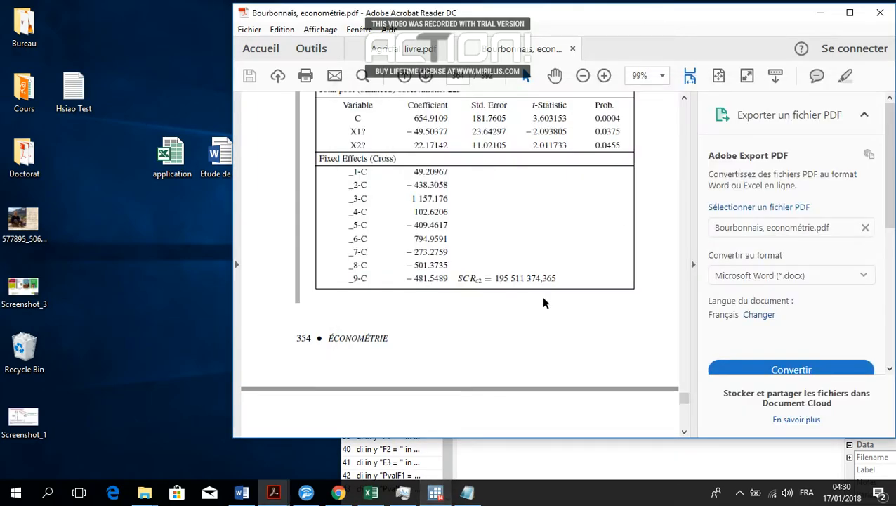
Switch to the "application" workbook in Excel, look through the panel data on Feuil1, and minimize it.
{"action": "left_click", "coordinate": [372, 494]}
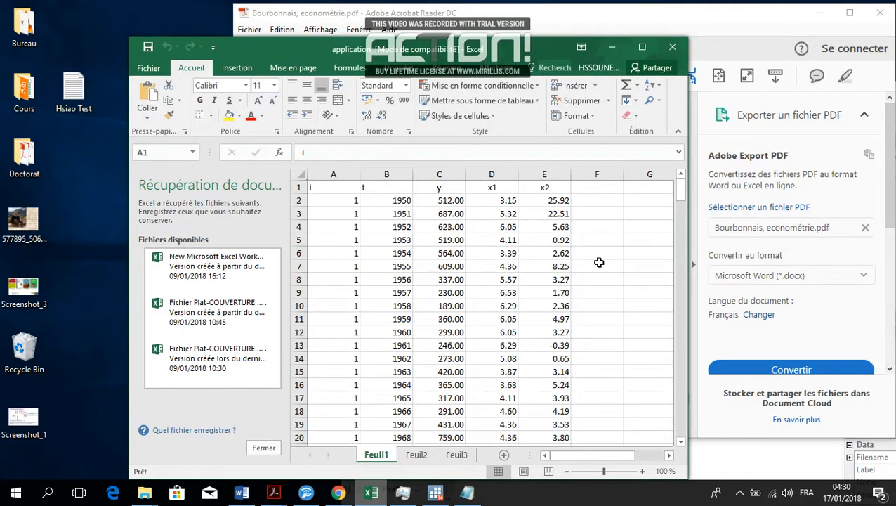
{"action": "scroll", "coordinate": [631, 292], "scroll_direction": "down", "scroll_amount": 9}
{"action": "scroll", "coordinate": [631, 292], "scroll_direction": "down", "scroll_amount": 7}
{"action": "scroll", "coordinate": [631, 292], "scroll_direction": "down", "scroll_amount": 3}
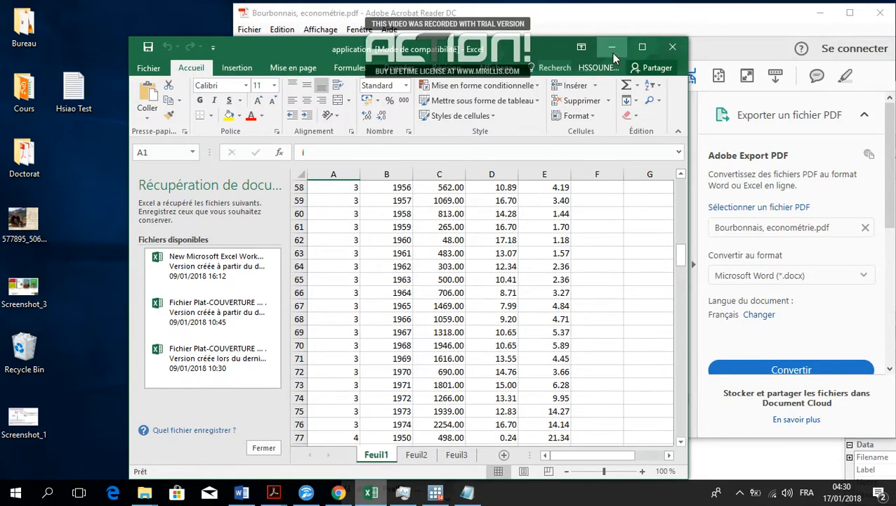
{"action": "left_click", "coordinate": [611, 56]}
Move the Acrobat Reader and Stata windows so Stata is fully on screen, and show the F1 to F3 results.
{"action": "left_click_drag", "start_coordinate": [574, 17], "coordinate": [482, 23]}
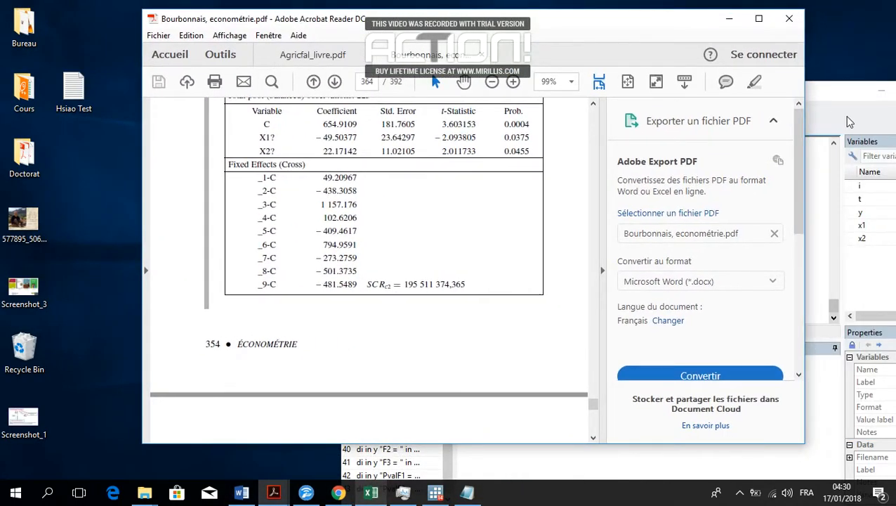
{"action": "left_click", "coordinate": [818, 94]}
{"action": "left_click_drag", "start_coordinate": [818, 94], "coordinate": [623, 56]}
{"action": "scroll", "coordinate": [574, 223], "scroll_direction": "up", "scroll_amount": 1}
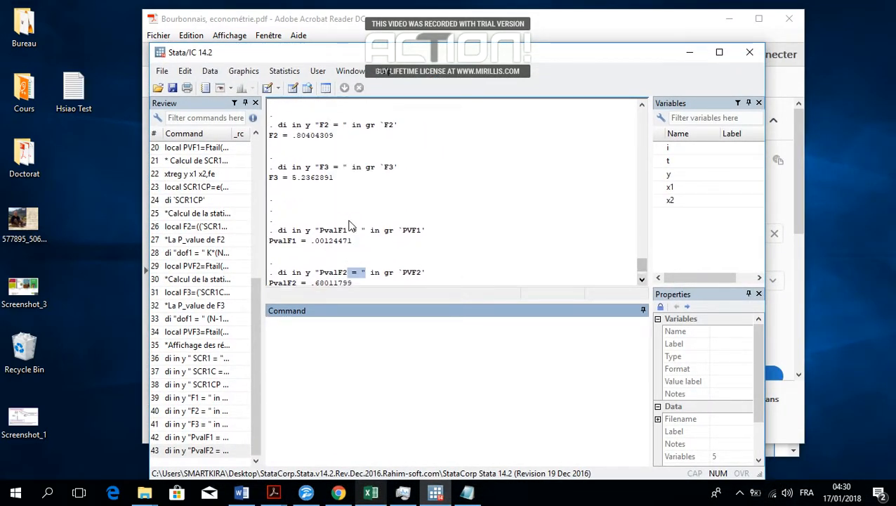
{"action": "scroll", "coordinate": [351, 224], "scroll_direction": "up", "scroll_amount": 1}
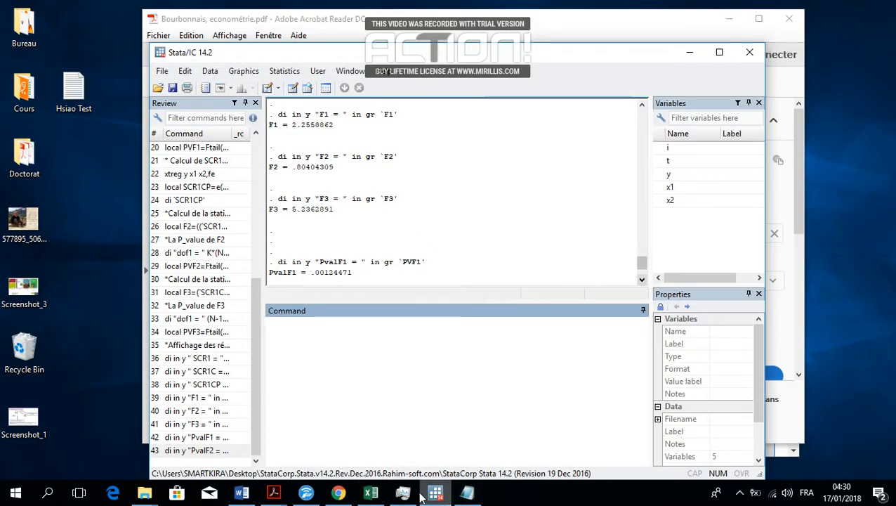
Switch to "Etude de cas" in Word, read the remark, notes and references after the test table, and return to Stata.
{"action": "left_click", "coordinate": [243, 492]}
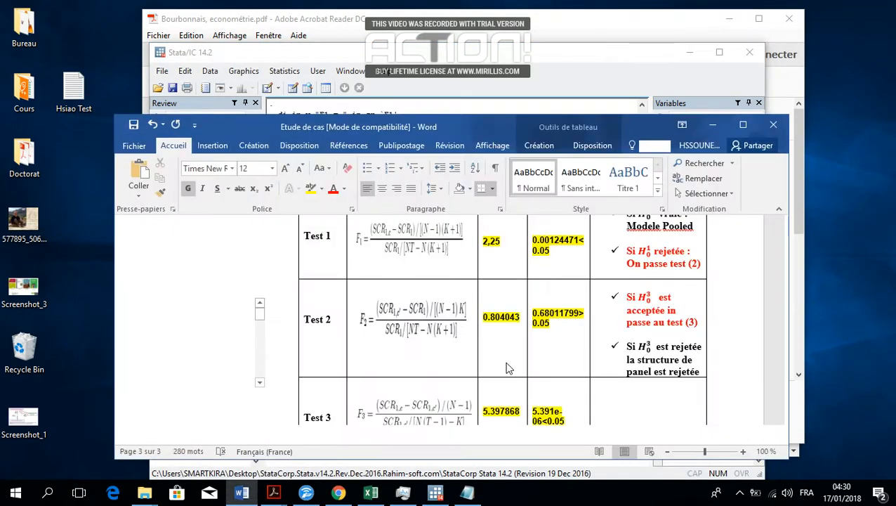
{"action": "scroll", "coordinate": [506, 363], "scroll_direction": "down", "scroll_amount": 4}
{"action": "scroll", "coordinate": [508, 362], "scroll_direction": "down", "scroll_amount": 3}
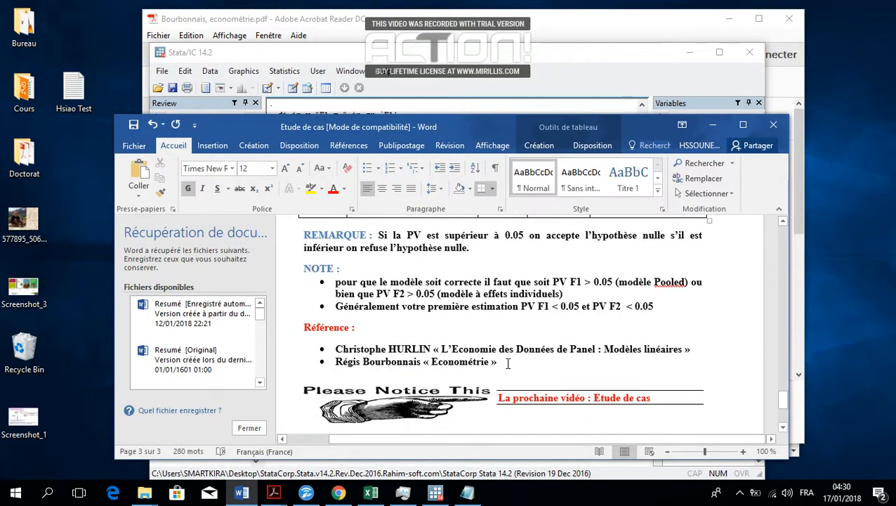
{"action": "scroll", "coordinate": [512, 368], "scroll_direction": "down", "scroll_amount": 2}
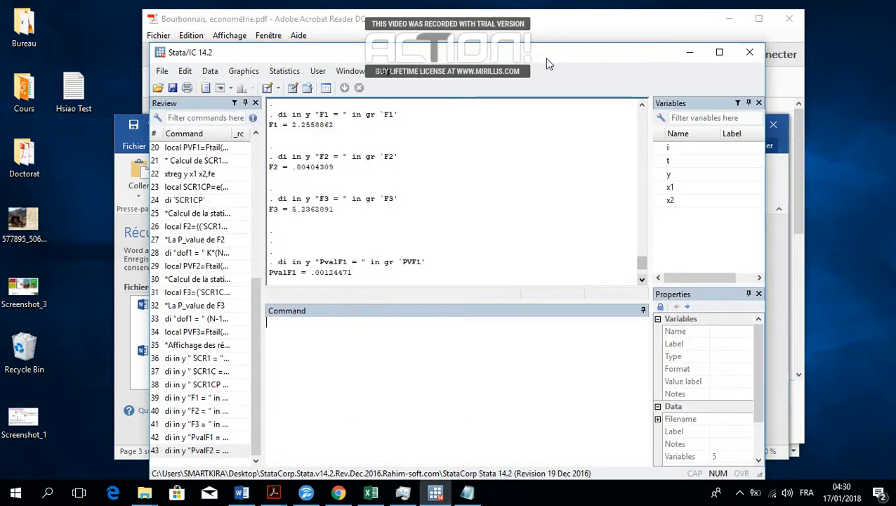
Switch to the Bourbonnais textbook PDF, review the F1 calculation and hypothesis test on page 364, and return to the Stata results.
{"action": "left_click", "coordinate": [547, 59]}
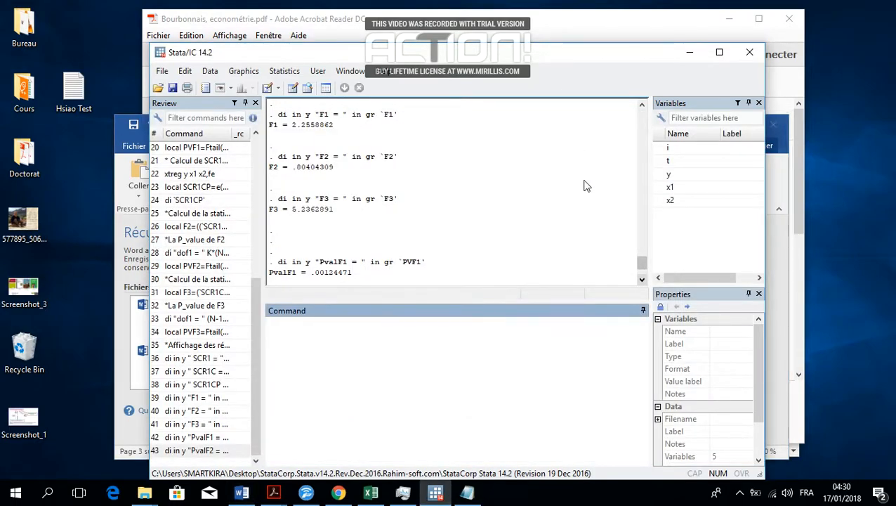
{"action": "left_click", "coordinate": [587, 32]}
{"action": "scroll", "coordinate": [556, 183], "scroll_direction": "up", "scroll_amount": 5}
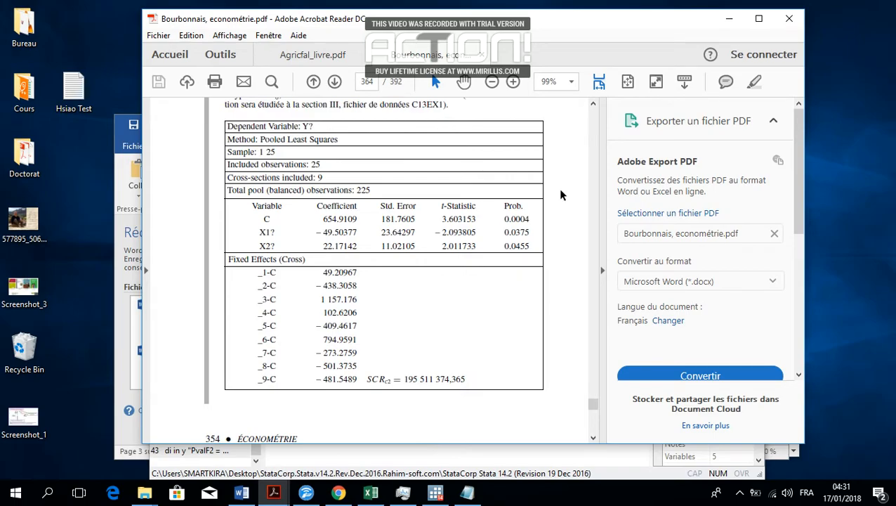
{"action": "scroll", "coordinate": [578, 250], "scroll_direction": "up", "scroll_amount": 4}
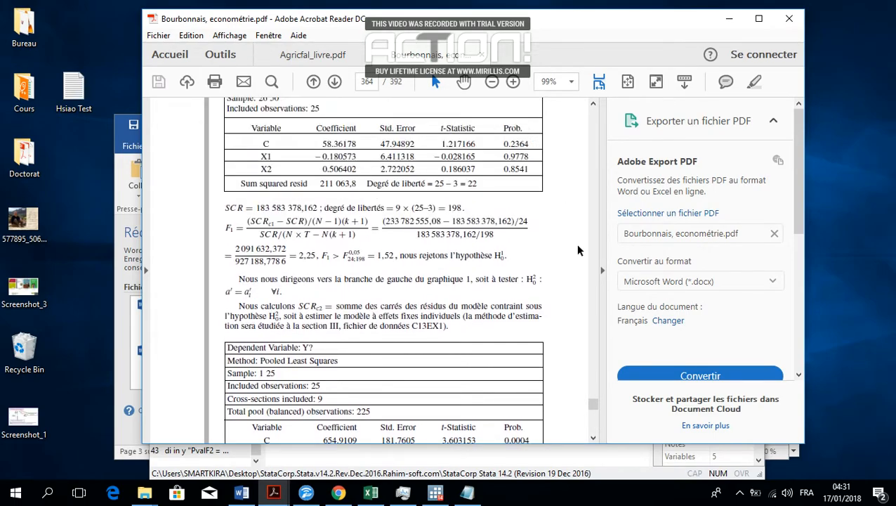
{"action": "left_click_drag", "start_coordinate": [518, 311], "coordinate": [377, 287]}
{"action": "left_click", "coordinate": [363, 291]}
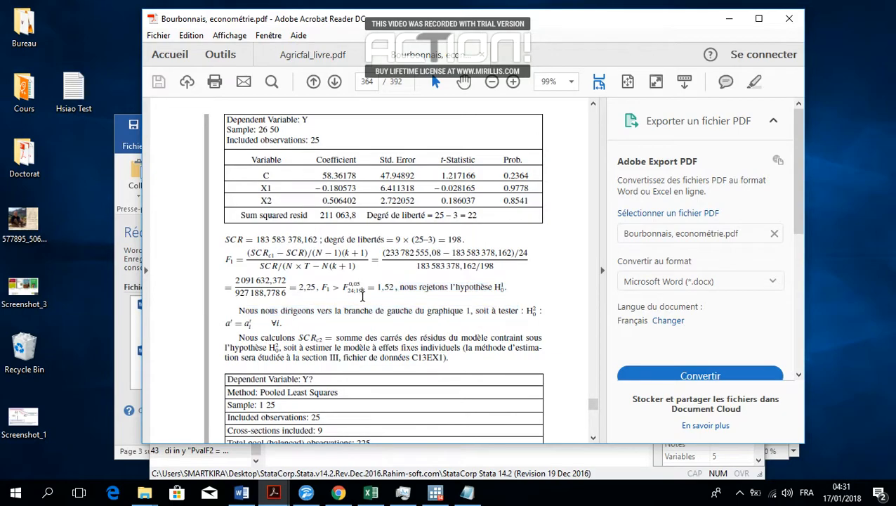
{"action": "left_click", "coordinate": [723, 21]}
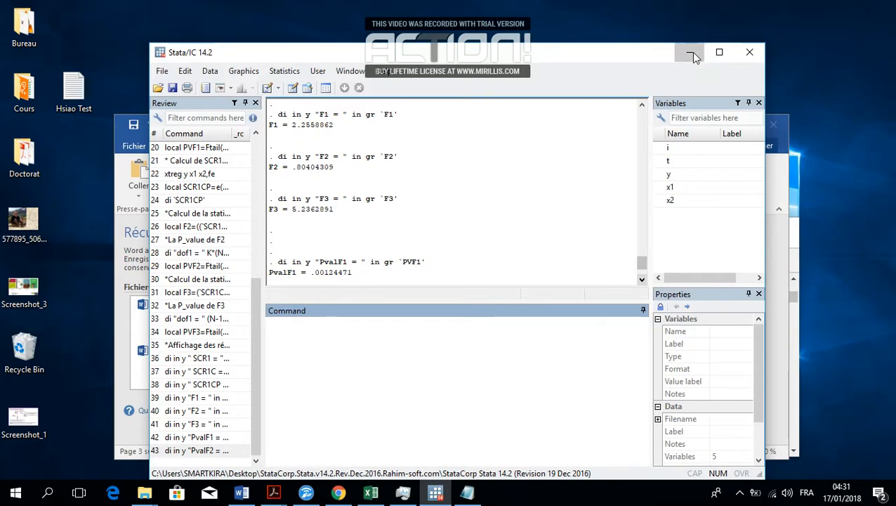
{"action": "left_click_drag", "start_coordinate": [601, 58], "coordinate": [520, 35]}
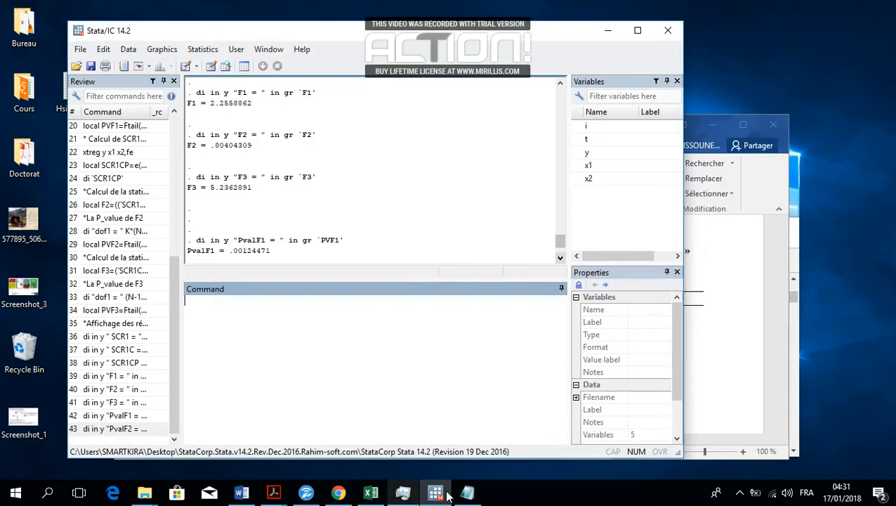
Switch to the main window of the Action! screen recorder running in the background.
{"action": "left_click", "coordinate": [739, 495]}
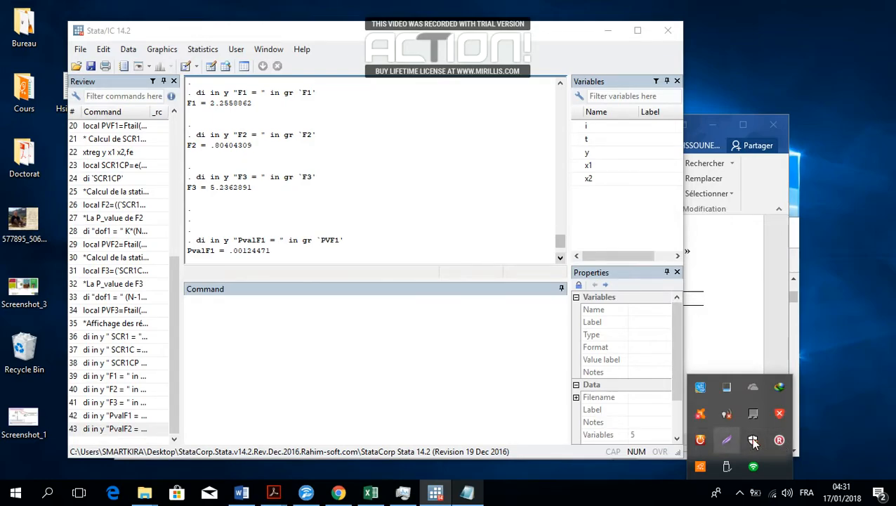
{"action": "left_click", "coordinate": [780, 439]}
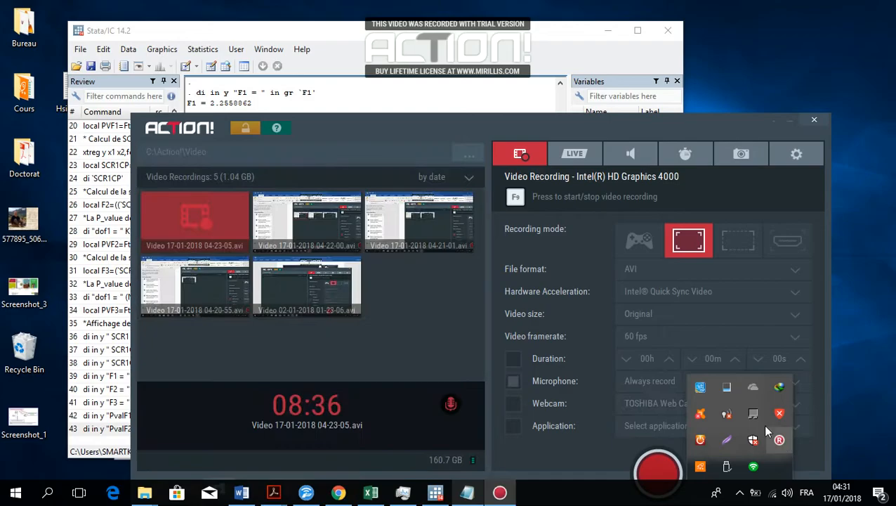